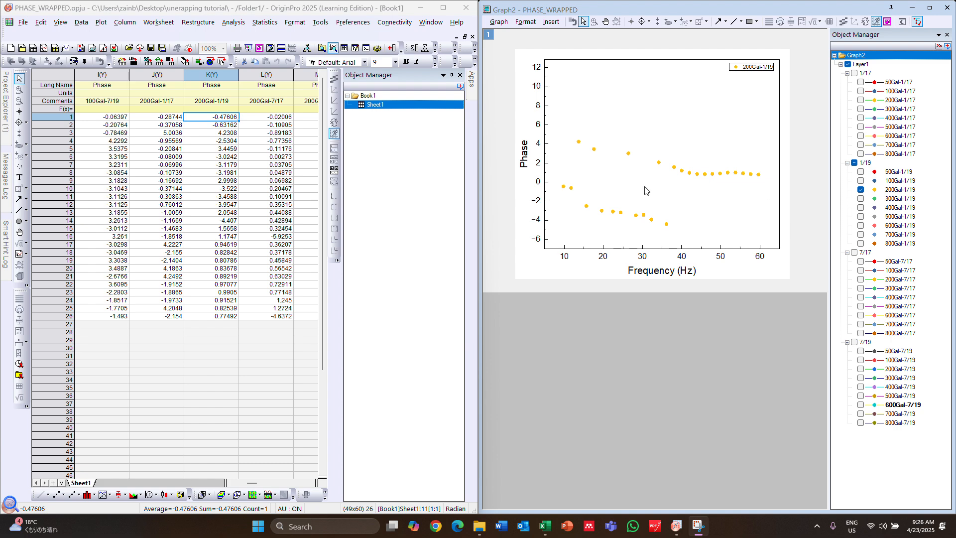
Copy the 26 phase values of the 200Gal-1/19 column and paste them into Excel's Phase column starting at B3.
{"action": "left_click", "coordinate": [225, 179]}
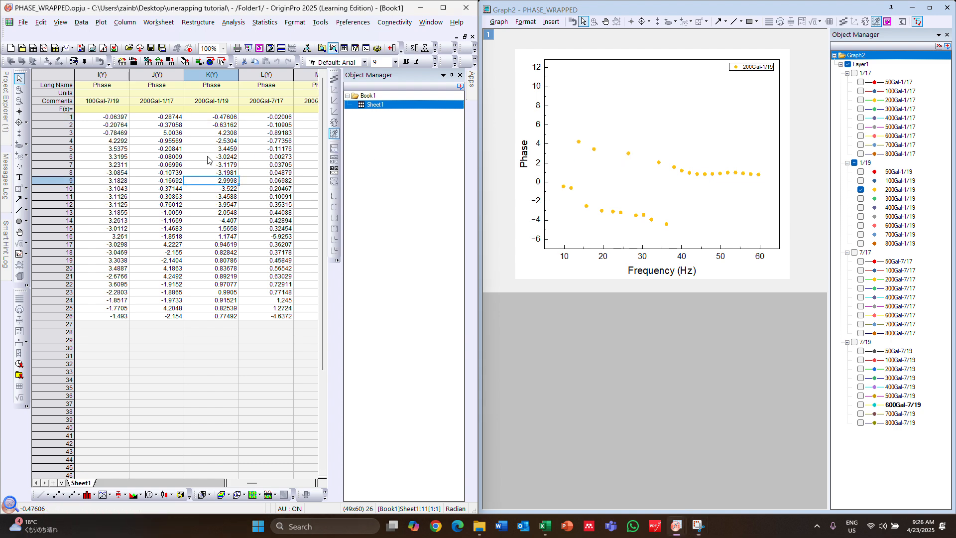
{"action": "left_click_drag", "start_coordinate": [223, 118], "coordinate": [232, 319]}
{"action": "key", "text": "ctrl+c"}
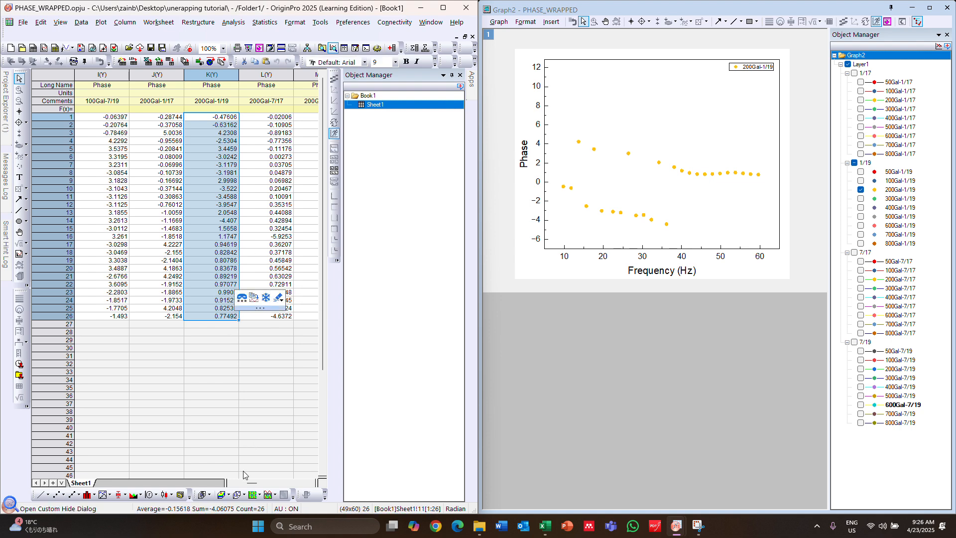
{"action": "left_click_drag", "start_coordinate": [252, 485], "coordinate": [231, 486]}
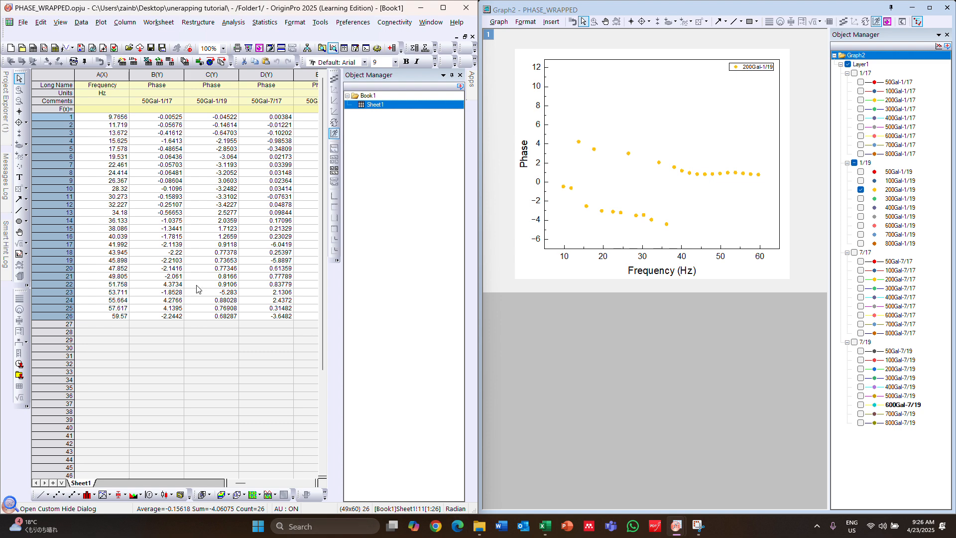
{"action": "left_click", "coordinate": [546, 529]}
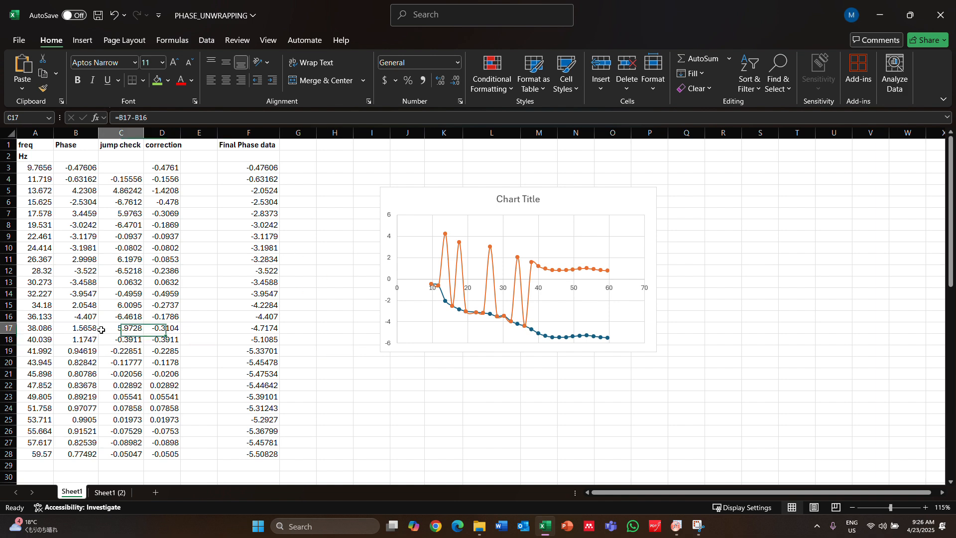
{"action": "left_click_drag", "start_coordinate": [35, 167], "coordinate": [40, 455]}
{"action": "left_click", "coordinate": [81, 170]}
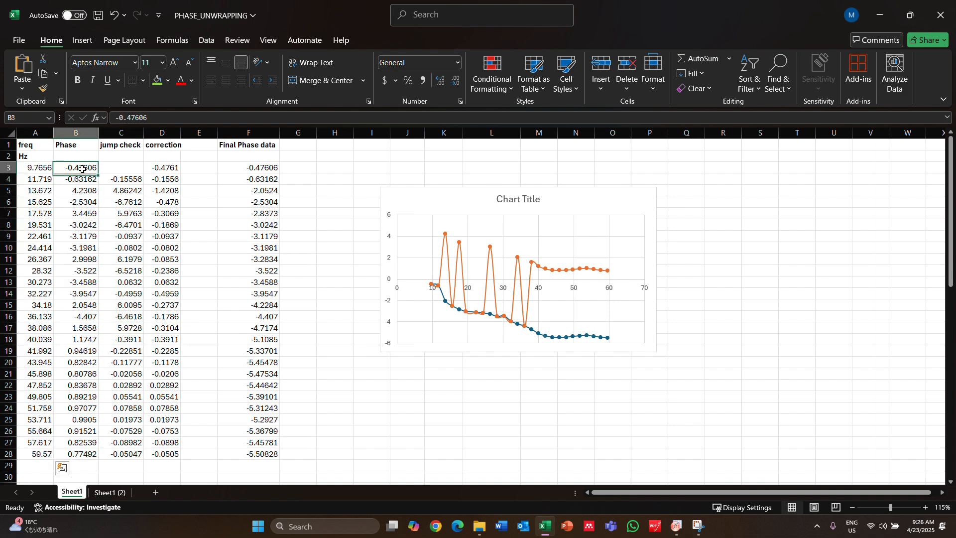
{"action": "key", "text": "ctrl+v"}
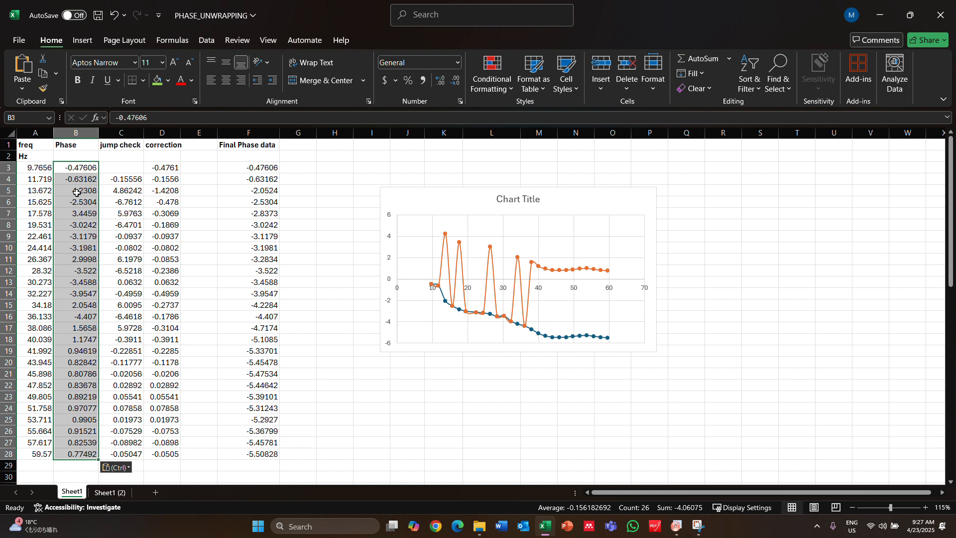
Switch to OriginPro and change the 200Gal-1/19 plot in Graph2 to Line + Symbol.
{"action": "left_click", "coordinate": [693, 532]}
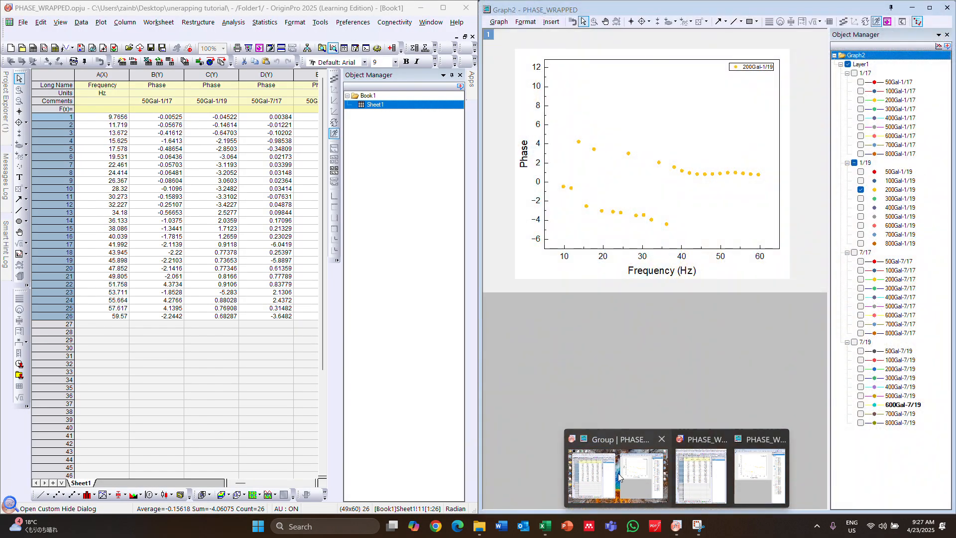
{"action": "left_click", "coordinate": [620, 477]}
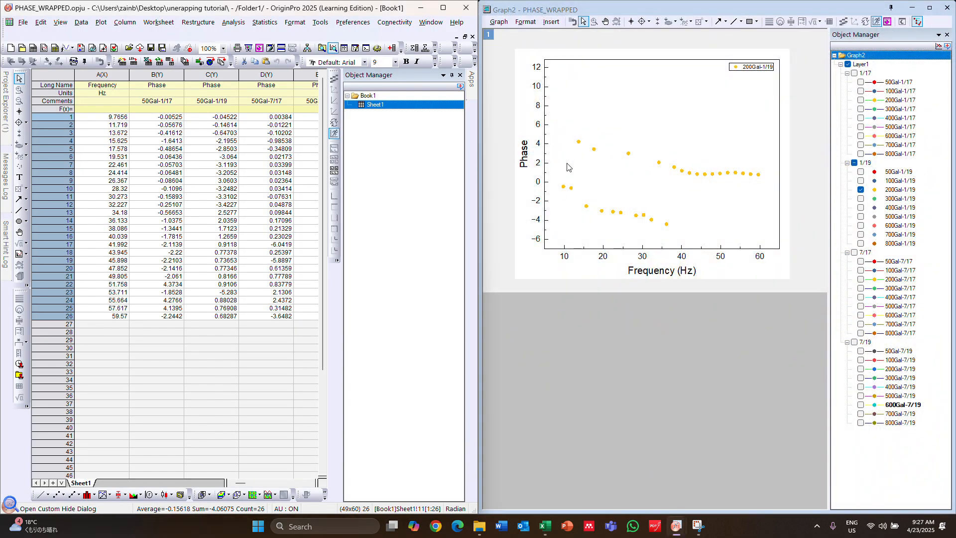
{"action": "right_click", "coordinate": [896, 191]}
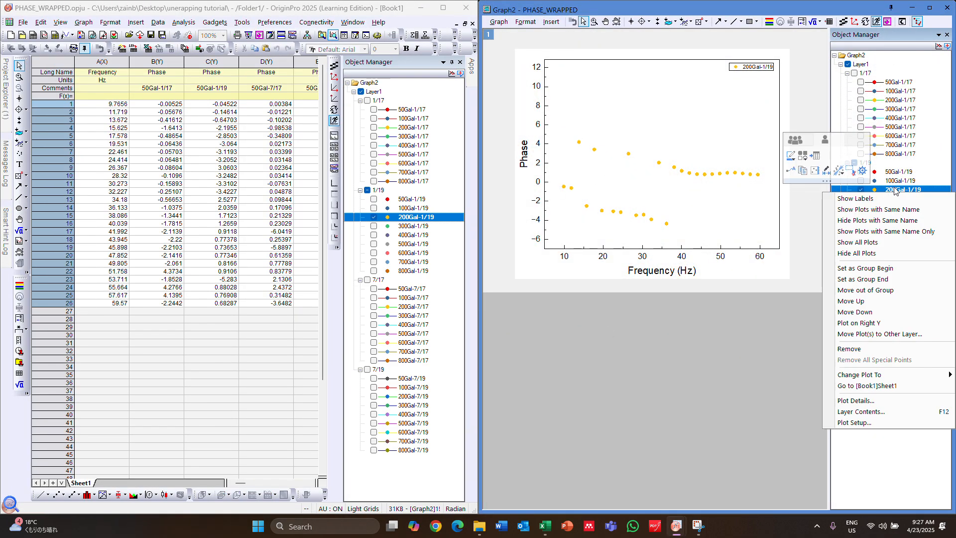
{"action": "mouse_move", "coordinate": [861, 375]}
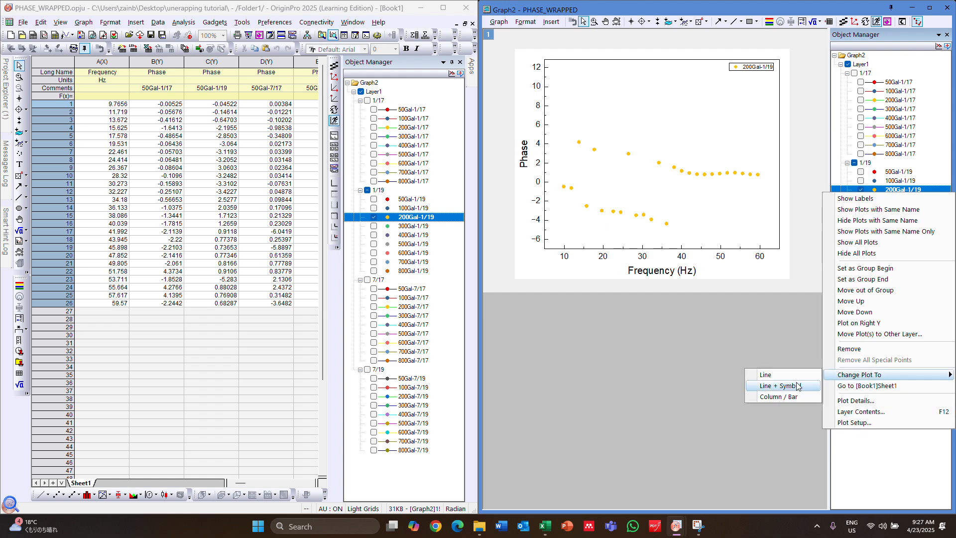
{"action": "left_click", "coordinate": [799, 386]}
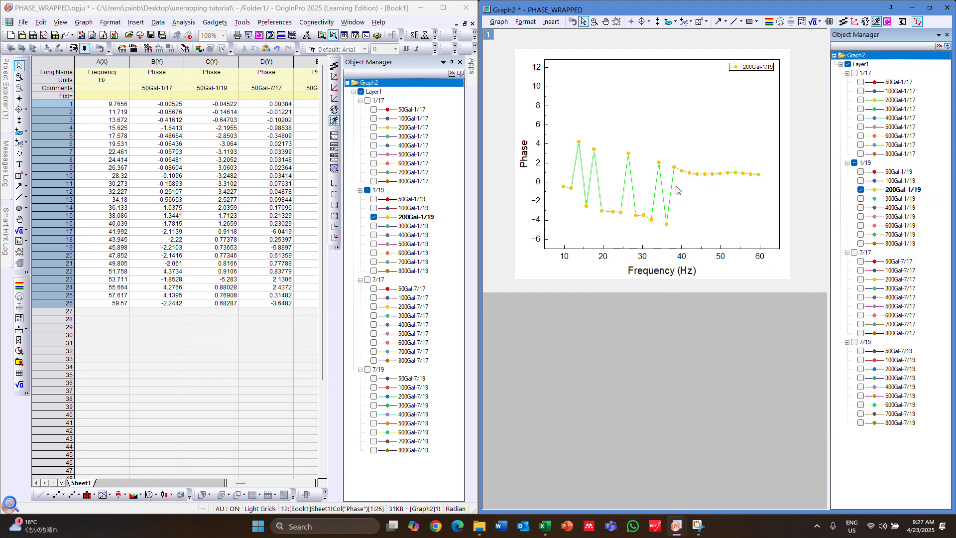
Switch to the PHASE_UNWRAPPING workbook in Excel and examine the jump check formula in C4 alongside its phase value in B4.
{"action": "key", "text": "alt+Tab"}
{"action": "key", "text": "alt+Tab"}
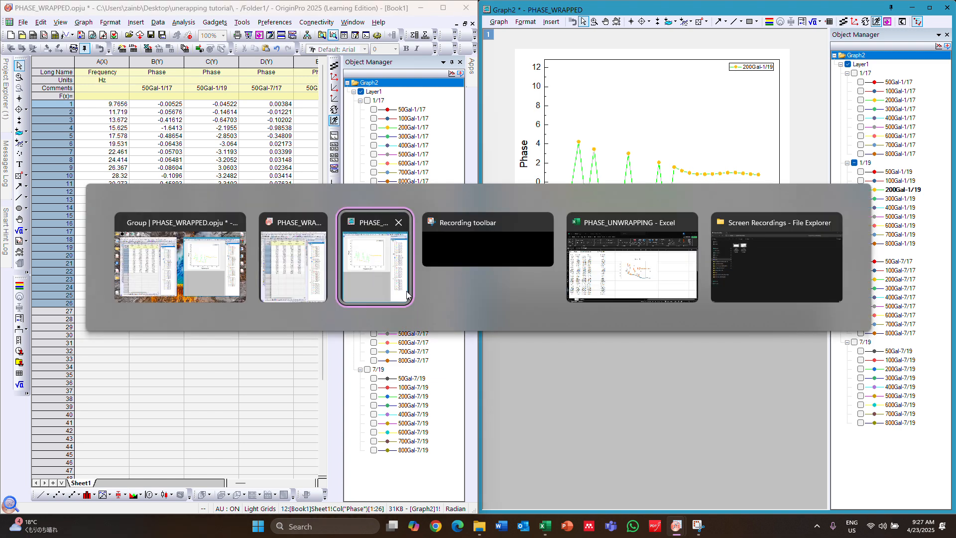
{"action": "left_click", "coordinate": [646, 281]}
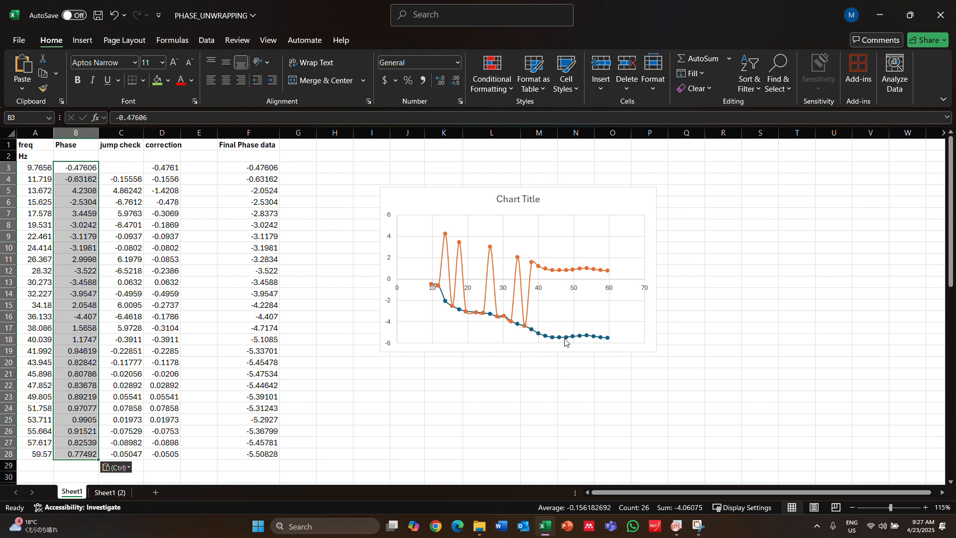
{"action": "left_click", "coordinate": [364, 396]}
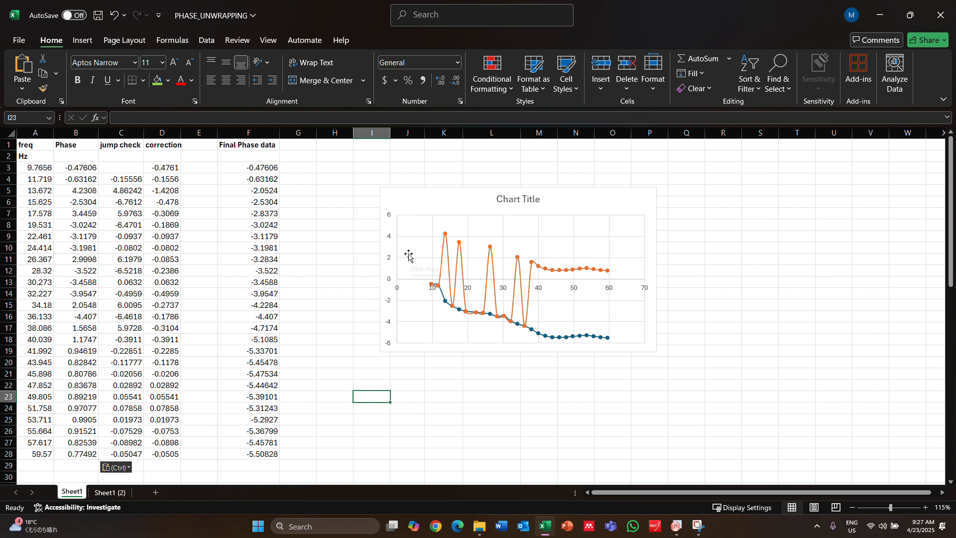
{"action": "left_click", "coordinate": [119, 247]}
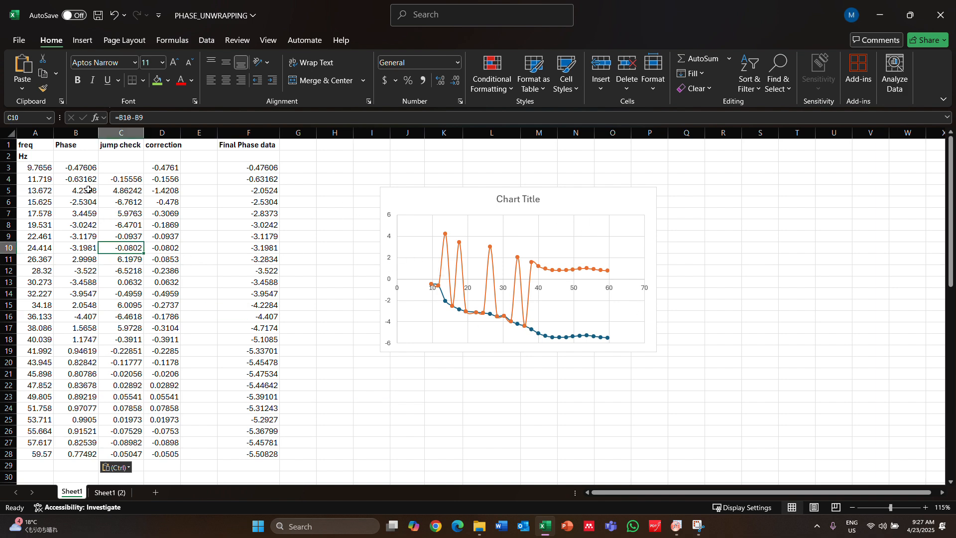
{"action": "left_click", "coordinate": [132, 183]}
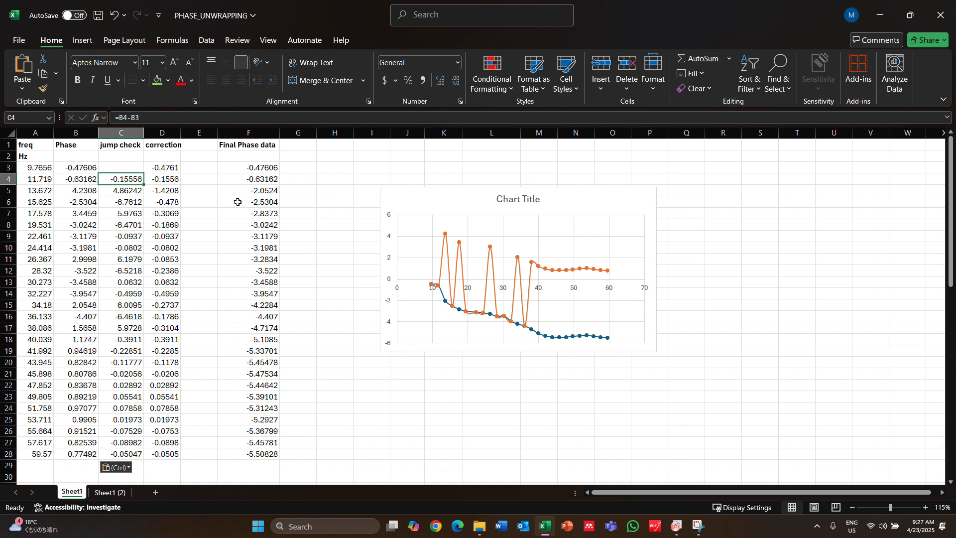
{"action": "left_click", "coordinate": [78, 181]}
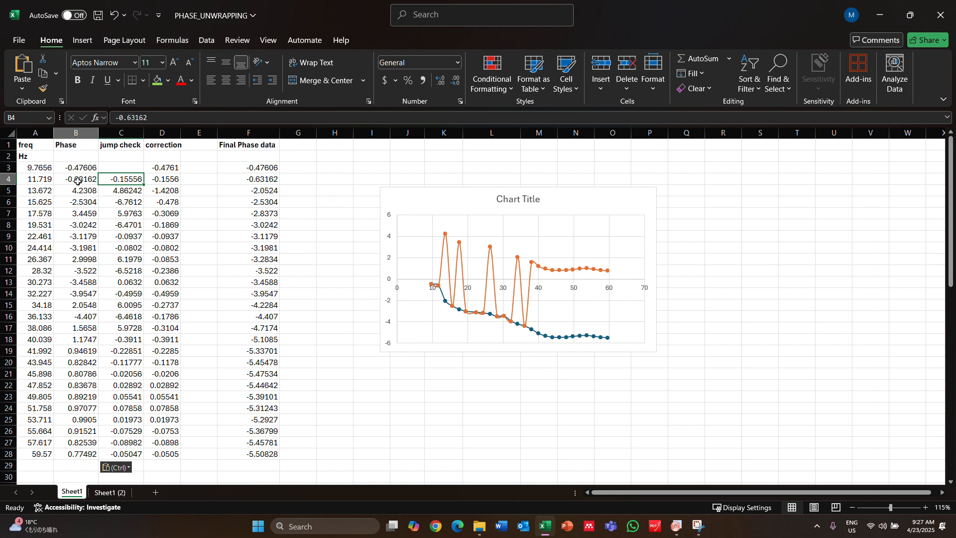
{"action": "left_click", "coordinate": [118, 181]}
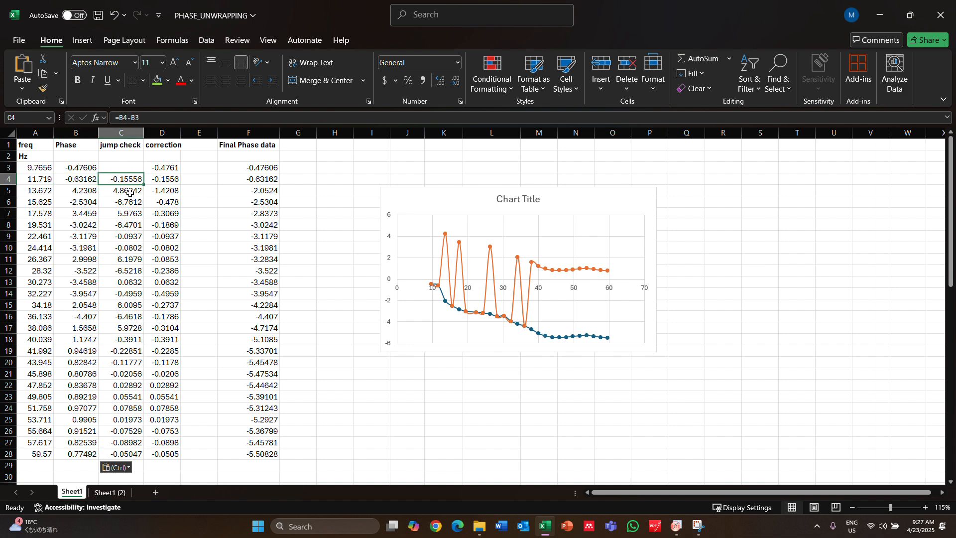
Go through the jump check formulas from C4 down to C9 and back up to C4.
{"action": "key", "text": "Down"}
{"action": "key", "text": "Down"}
{"action": "key", "text": "Down"}
{"action": "key", "text": "Down"}
{"action": "key", "text": "Down"}
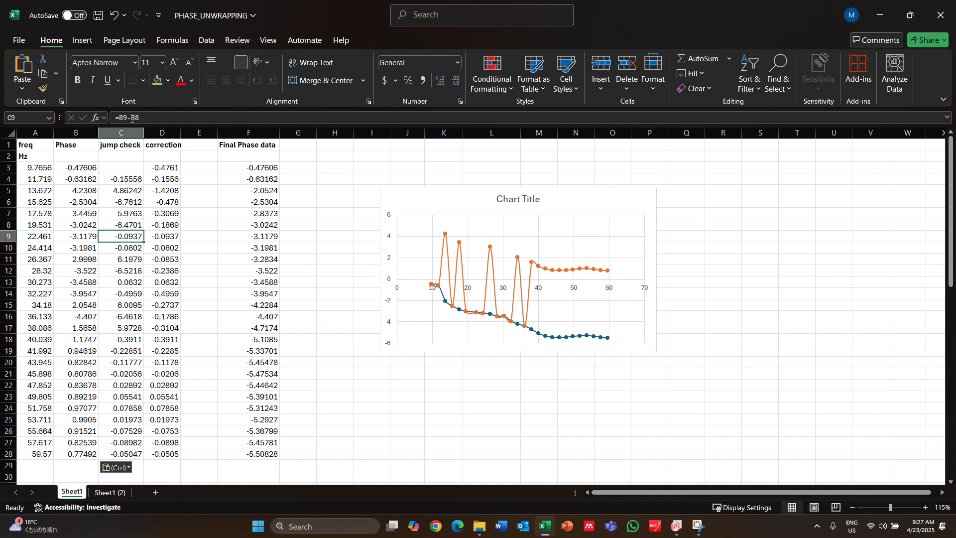
{"action": "key", "text": "Up"}
{"action": "key", "text": "Up"}
{"action": "key", "text": "Up"}
{"action": "key", "text": "Up"}
{"action": "key", "text": "Up"}
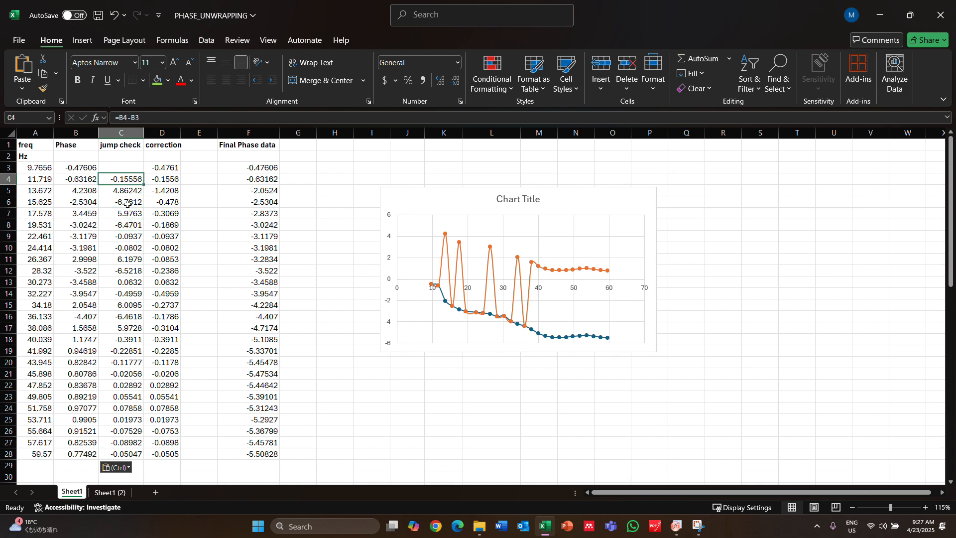
Inspect the jump check differences in C5 through C8, plus C11 and C20 further down the column.
{"action": "left_click", "coordinate": [131, 192]}
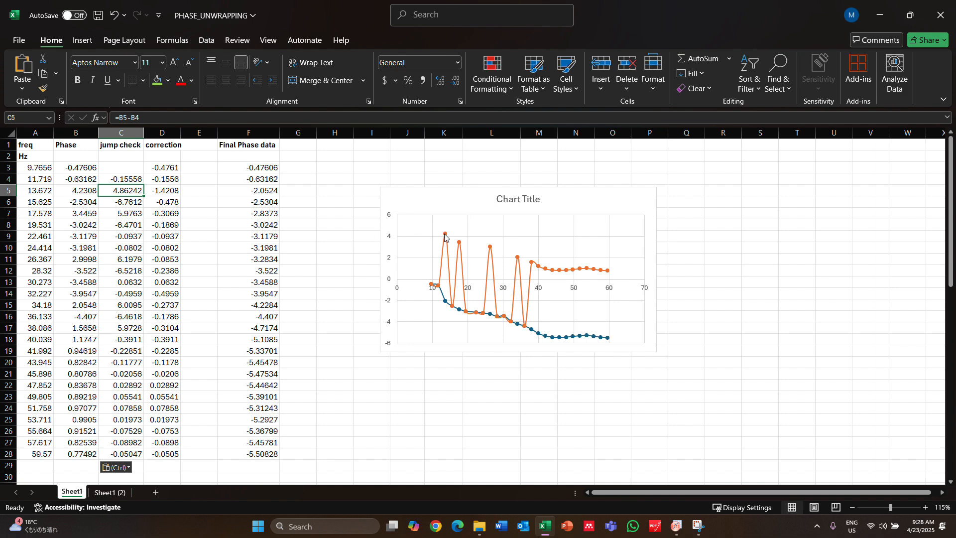
{"action": "left_click", "coordinate": [138, 201]}
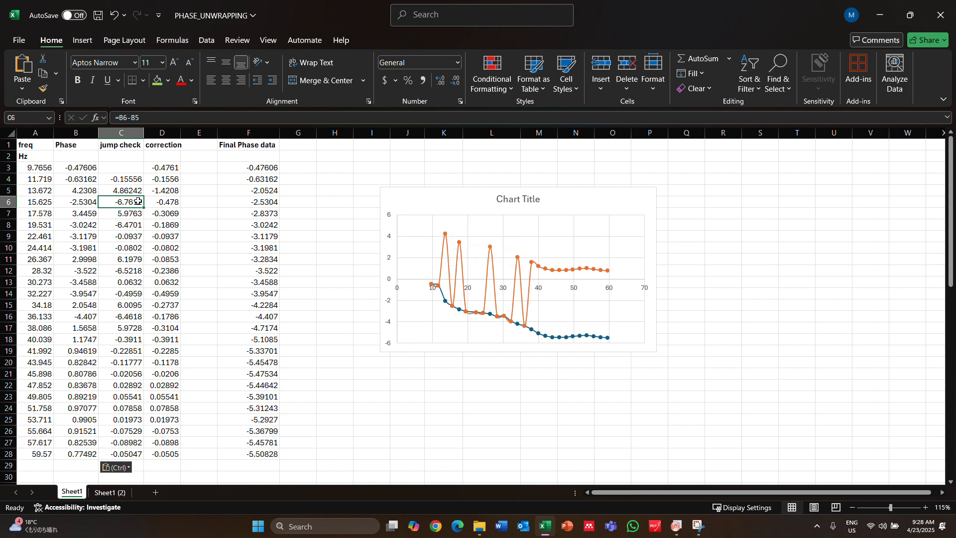
{"action": "left_click", "coordinate": [136, 223]}
{"action": "left_click", "coordinate": [135, 215]}
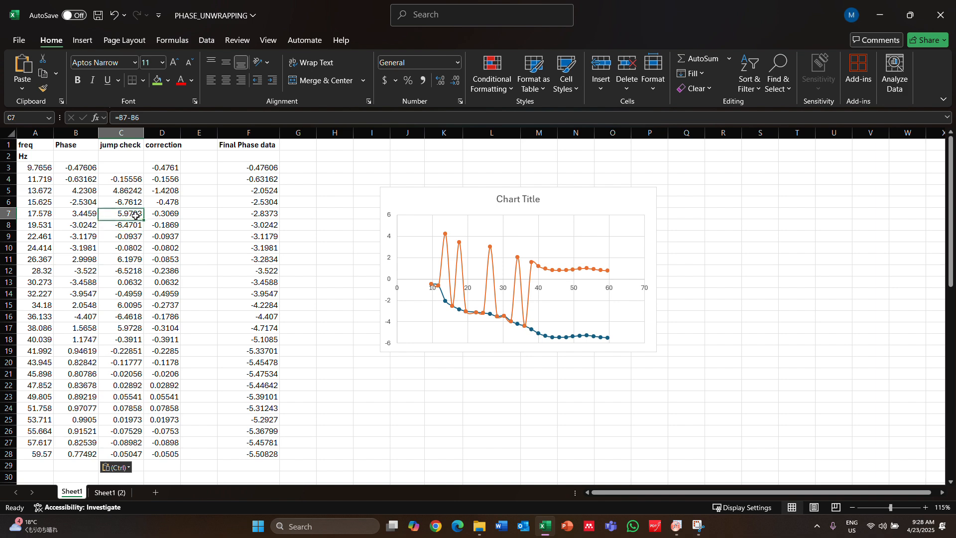
{"action": "left_click", "coordinate": [135, 225]}
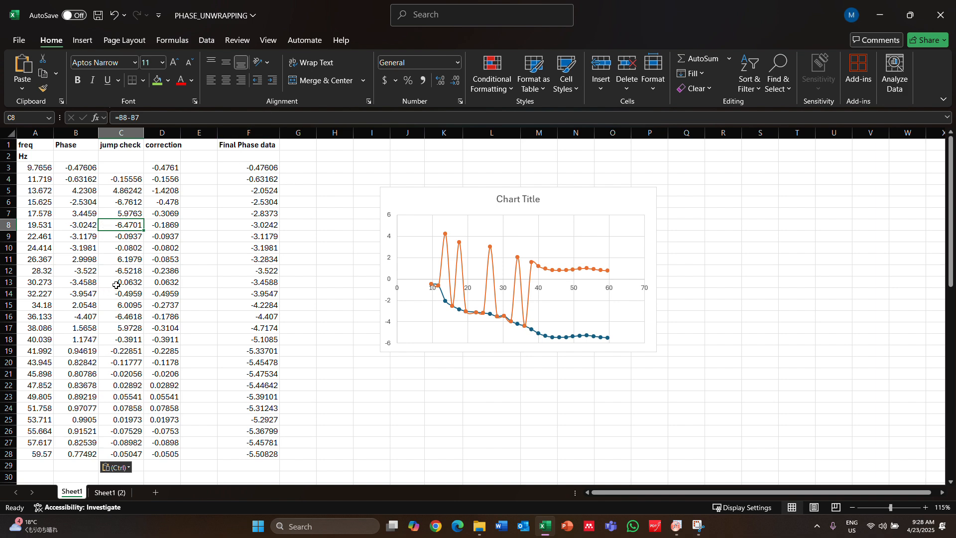
{"action": "left_click", "coordinate": [129, 257]}
{"action": "left_click", "coordinate": [122, 362]}
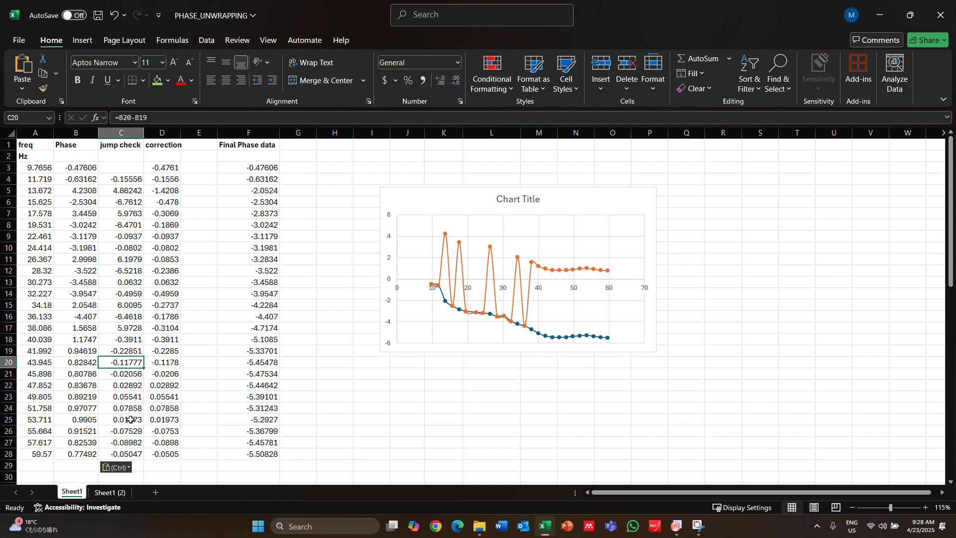
Highlight the jump check values in C18:C28 and compare them with the differences in C4 and C5.
{"action": "left_click", "coordinate": [31, 340]}
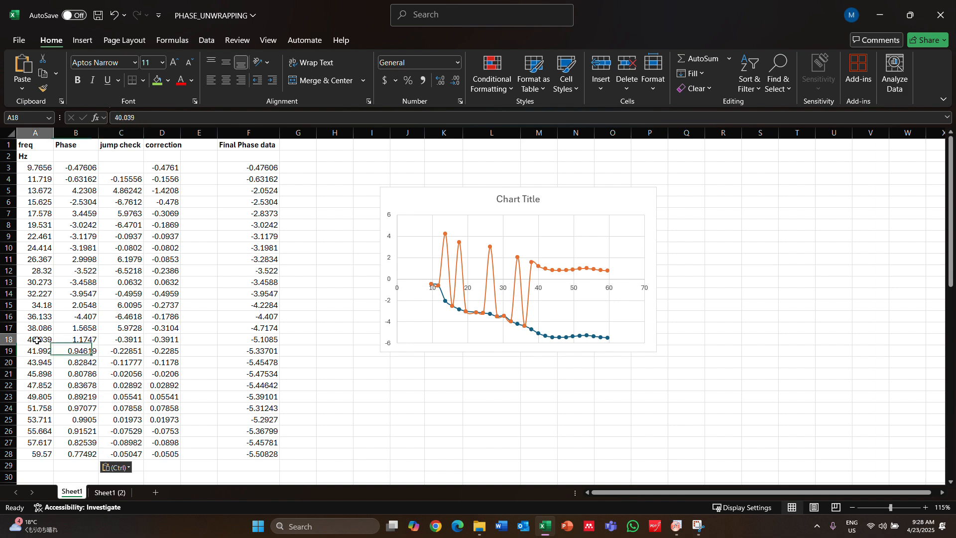
{"action": "left_click_drag", "start_coordinate": [134, 339], "coordinate": [132, 451]}
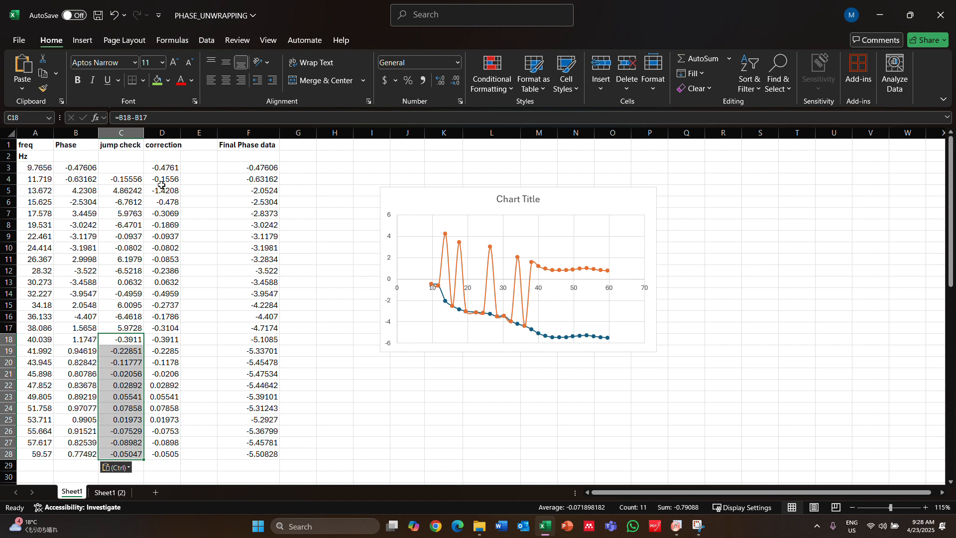
{"action": "left_click", "coordinate": [128, 189]}
{"action": "left_click", "coordinate": [128, 179]}
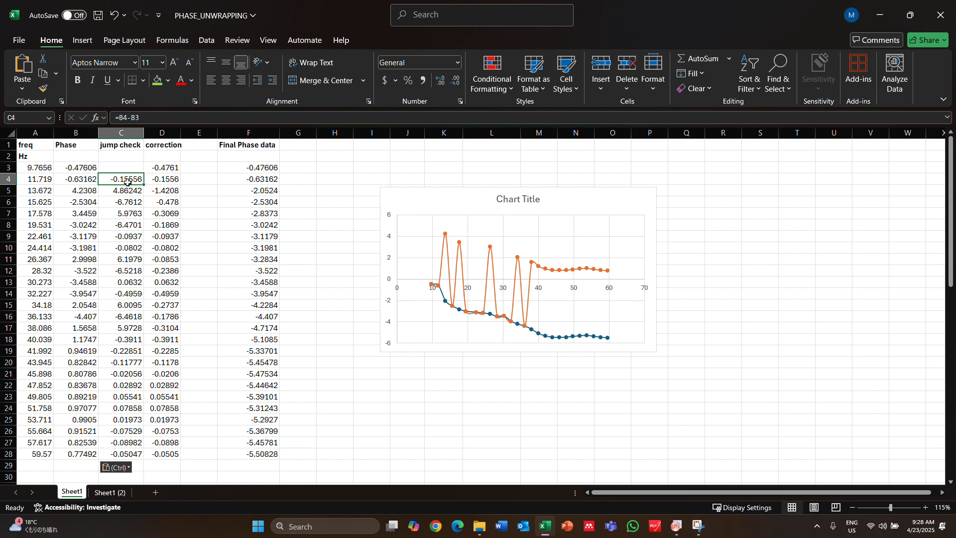
{"action": "left_click", "coordinate": [127, 191]}
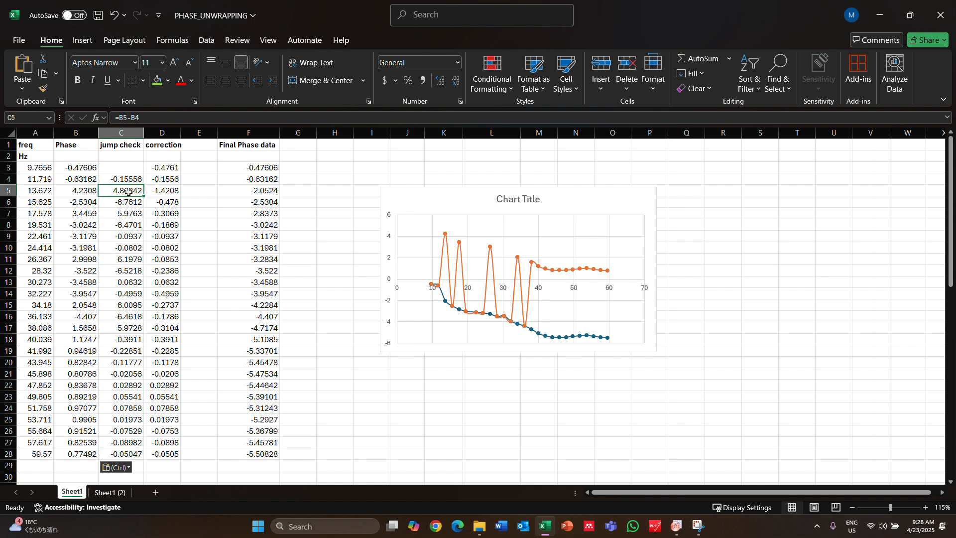
Open the IF correction formula in D5 to read its 3.1416 thresholds, and leave it without changes.
{"action": "left_click", "coordinate": [160, 193]}
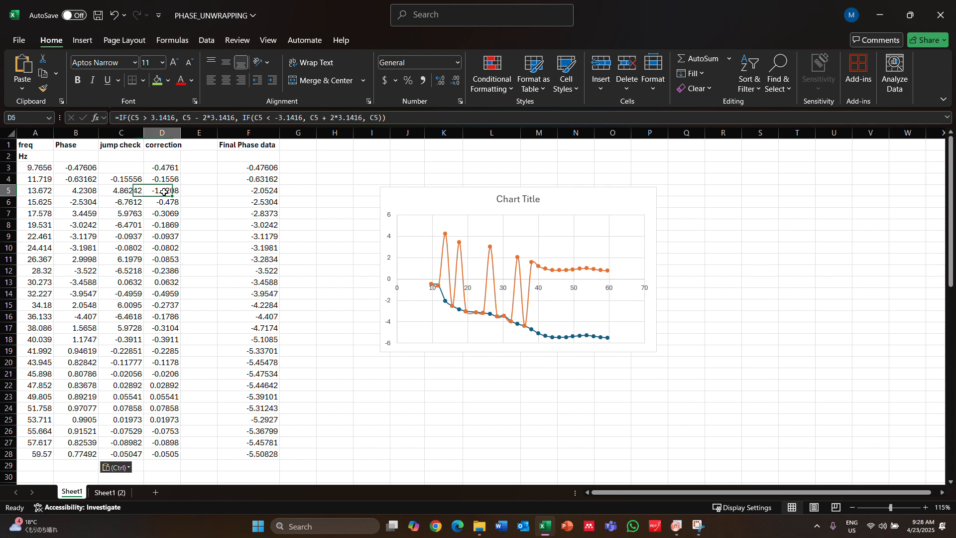
{"action": "left_click", "coordinate": [181, 118]}
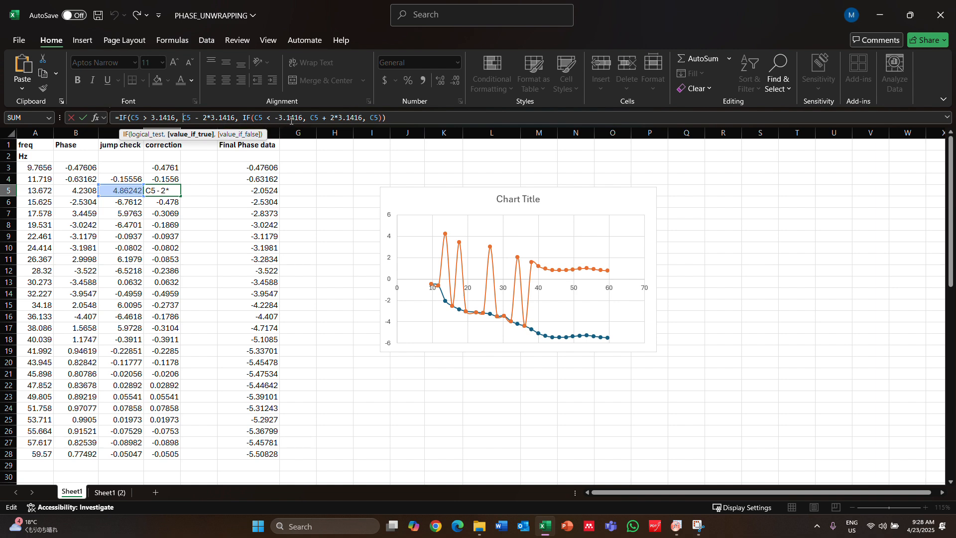
{"action": "left_click", "coordinate": [169, 336]}
{"action": "key", "text": "Escape"}
{"action": "key", "text": "Escape"}
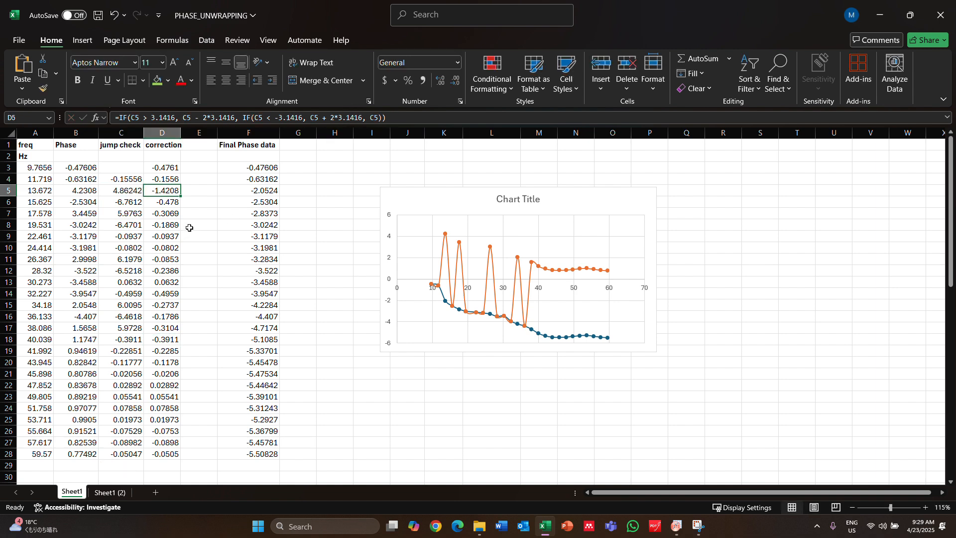
Review the correction cells D3 and D4 and the starting formula of the Final Phase data in F3.
{"action": "left_click", "coordinate": [164, 179]}
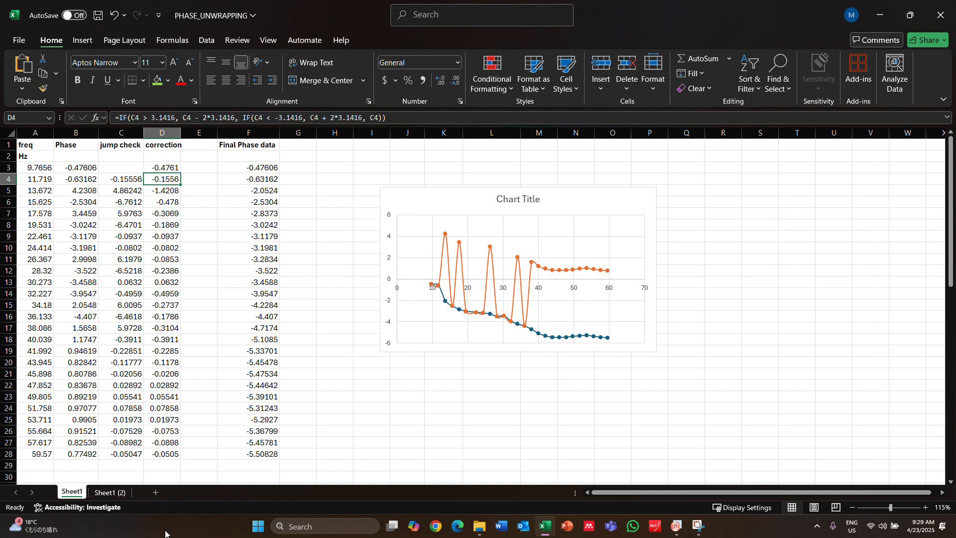
{"action": "left_click", "coordinate": [170, 170]}
{"action": "left_click", "coordinate": [169, 181]}
{"action": "left_click", "coordinate": [281, 172]}
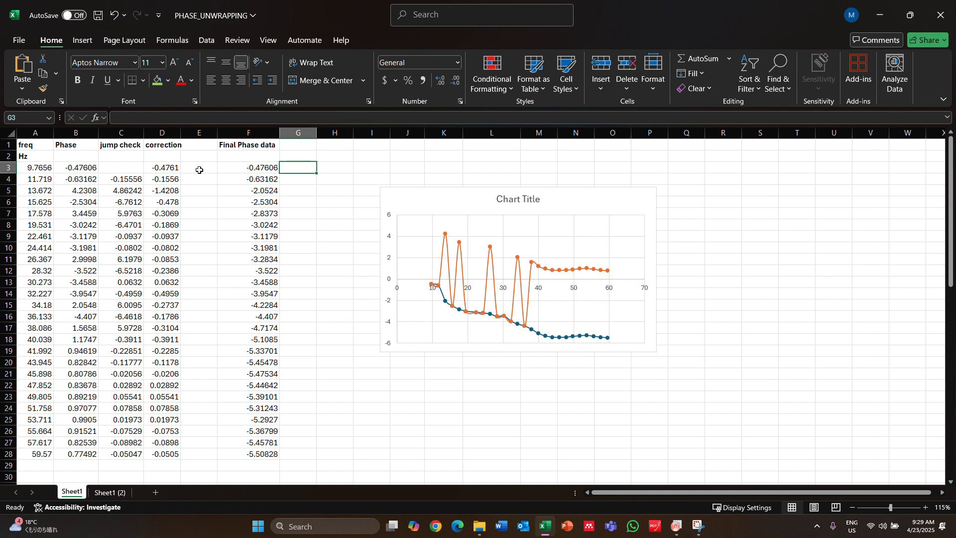
{"action": "left_click", "coordinate": [267, 172]}
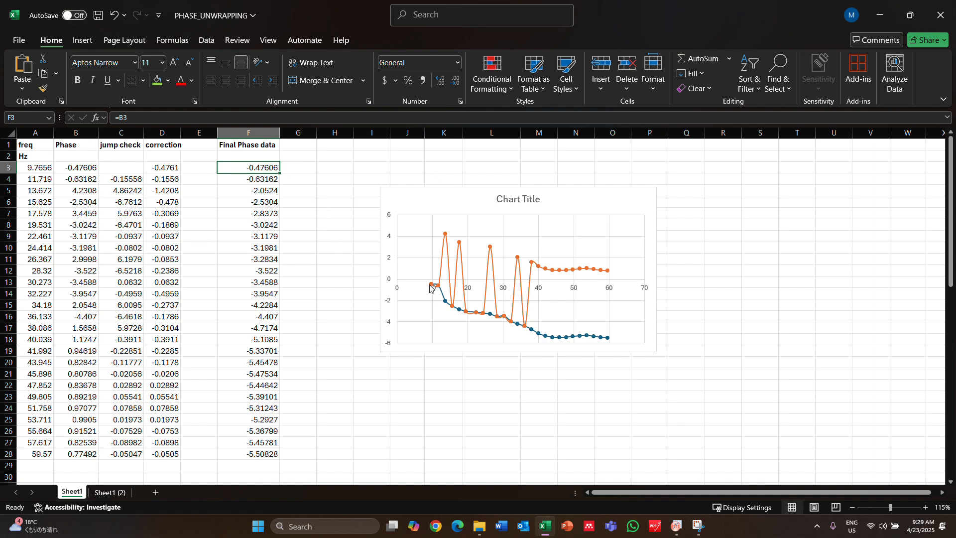
Check the Final Phase formula in F4, comparing it with the starting value in F3 and the correction in D4.
{"action": "left_click", "coordinate": [277, 185]}
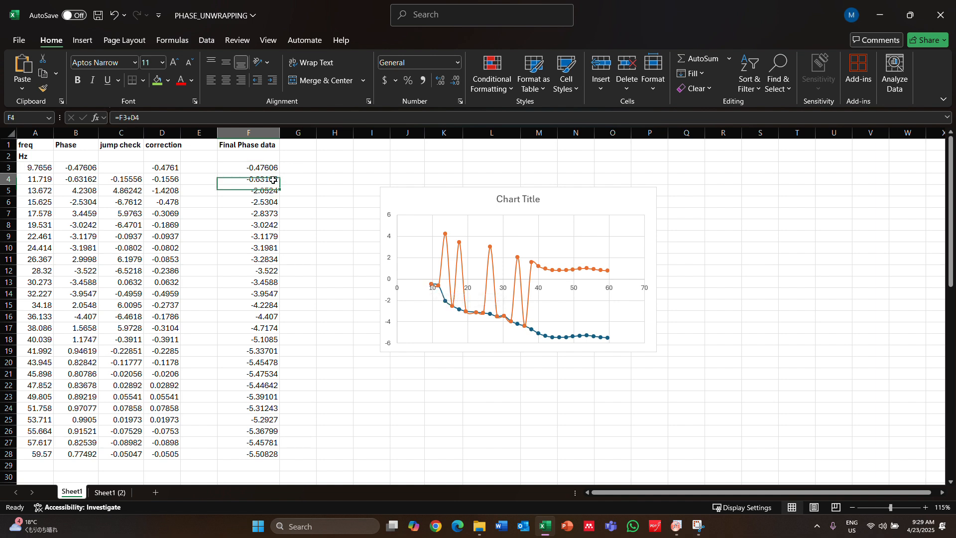
{"action": "left_click", "coordinate": [272, 171]}
{"action": "key", "text": "Down"}
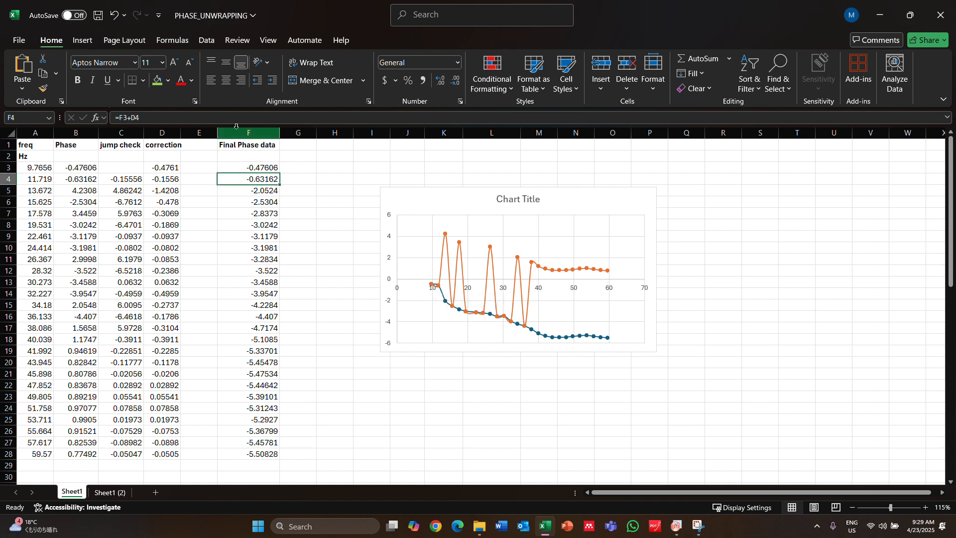
{"action": "left_click", "coordinate": [172, 180]}
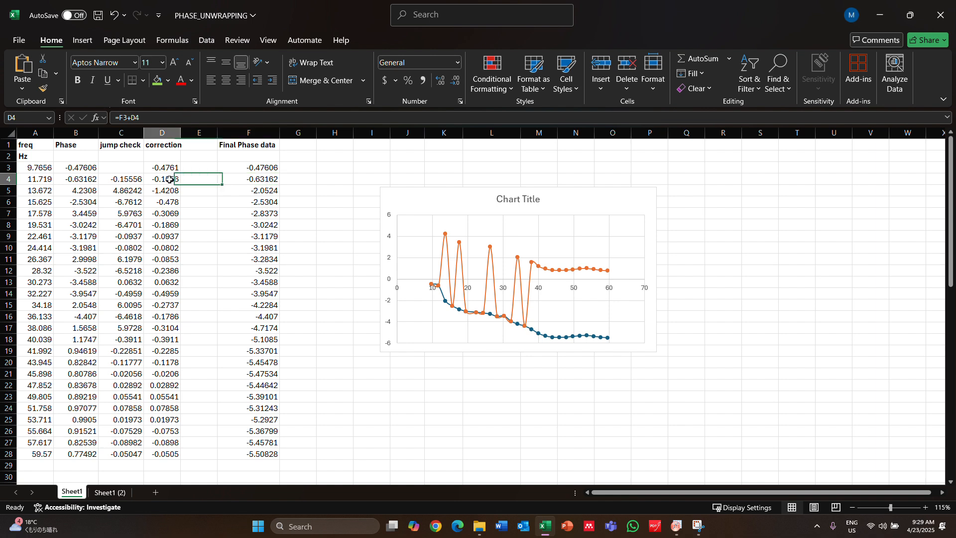
{"action": "left_click", "coordinate": [268, 170]}
{"action": "double_click", "coordinate": [269, 179]}
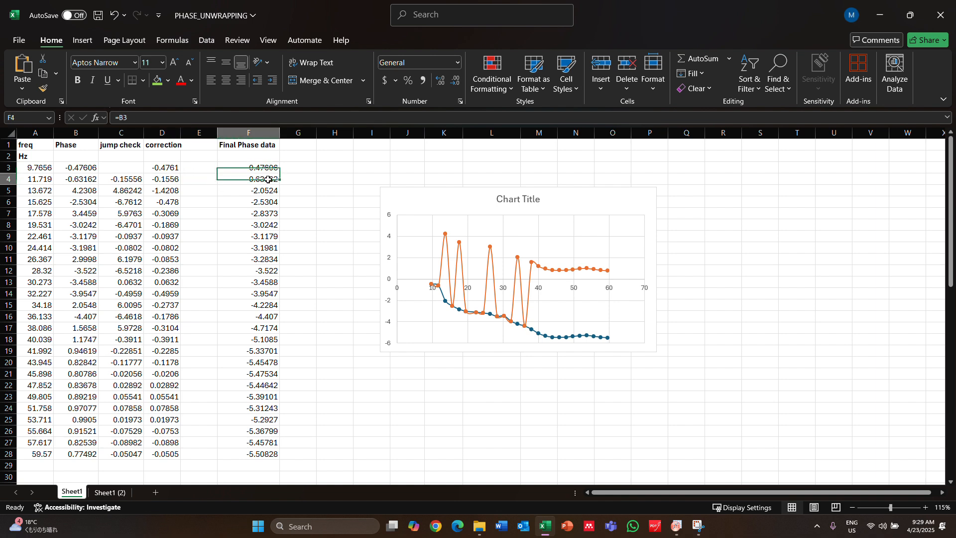
{"action": "left_click", "coordinate": [291, 224]}
Open the Final Phase formulas in F5 and F7 to read their cell references, and leave them without changes.
{"action": "double_click", "coordinate": [268, 192]}
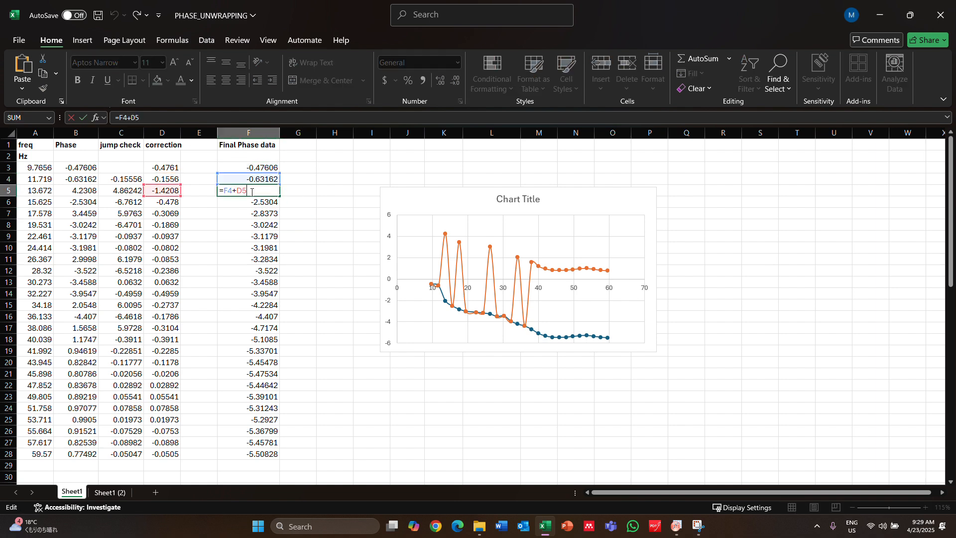
{"action": "left_click", "coordinate": [293, 226]}
{"action": "double_click", "coordinate": [267, 214]}
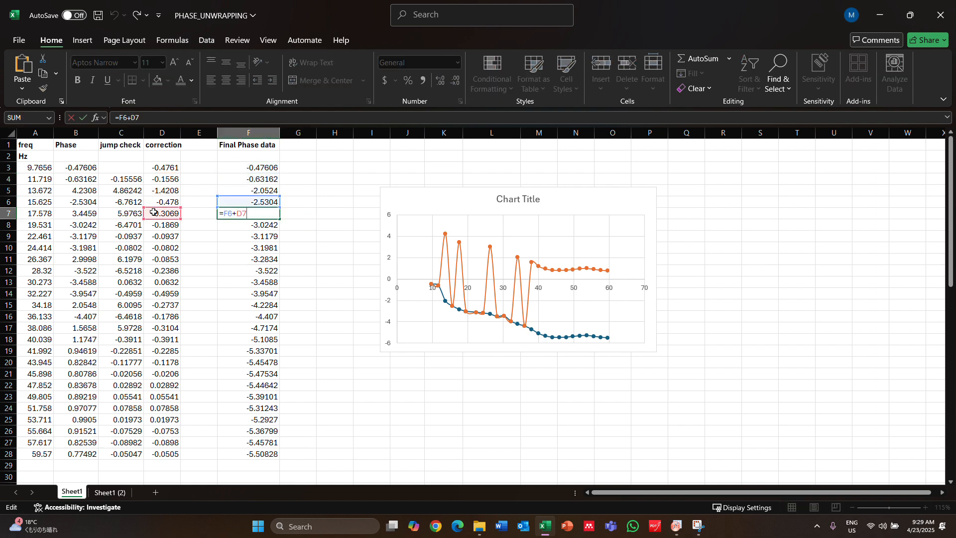
{"action": "left_click", "coordinate": [336, 240]}
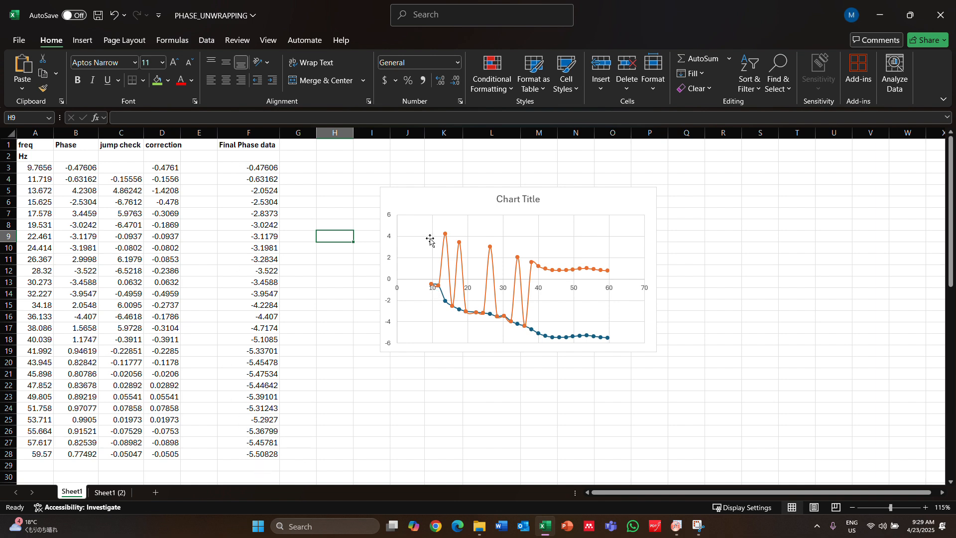
Inspect the first phase value in B3 and the empty C3, and open the D3 correction formula to read its B3 references.
{"action": "left_click", "coordinate": [89, 175]}
{"action": "left_click", "coordinate": [118, 169]}
{"action": "left_click", "coordinate": [83, 169]}
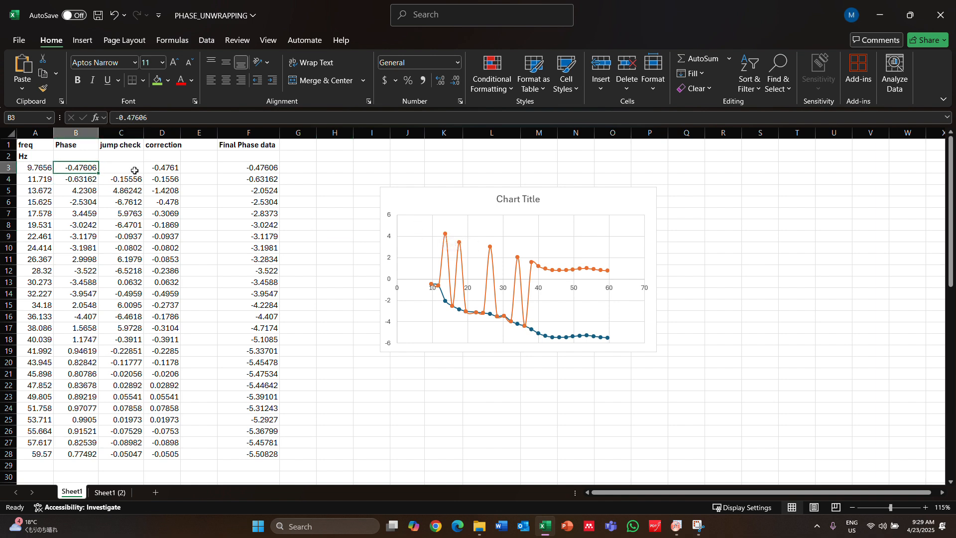
{"action": "left_click", "coordinate": [160, 169]}
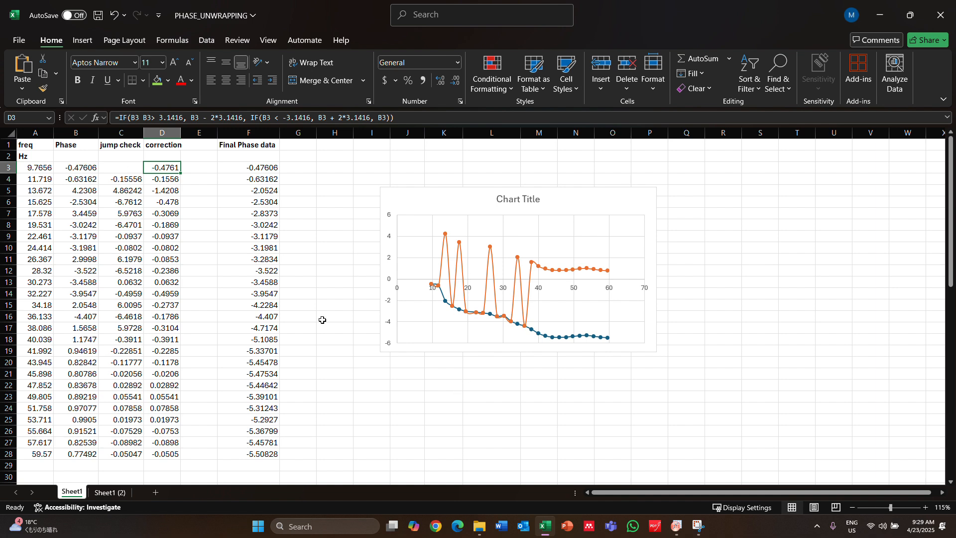
{"action": "left_click", "coordinate": [144, 118]}
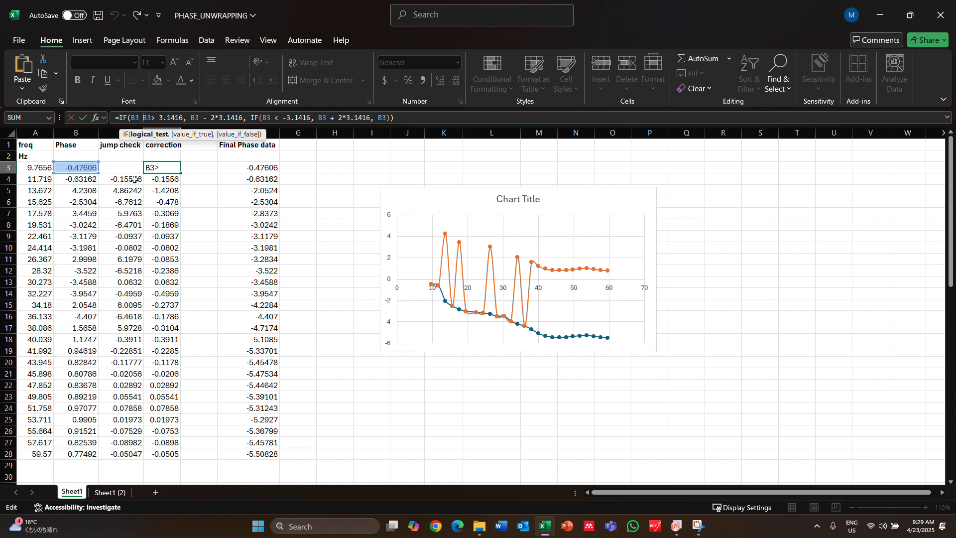
{"action": "left_click", "coordinate": [169, 201]}
{"action": "left_click", "coordinate": [97, 167]}
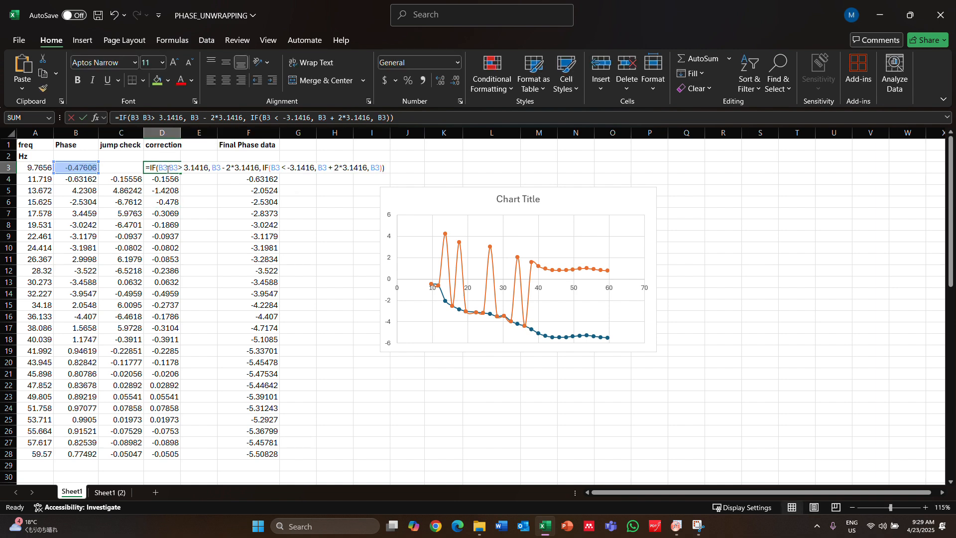
{"action": "key", "text": "Return"}
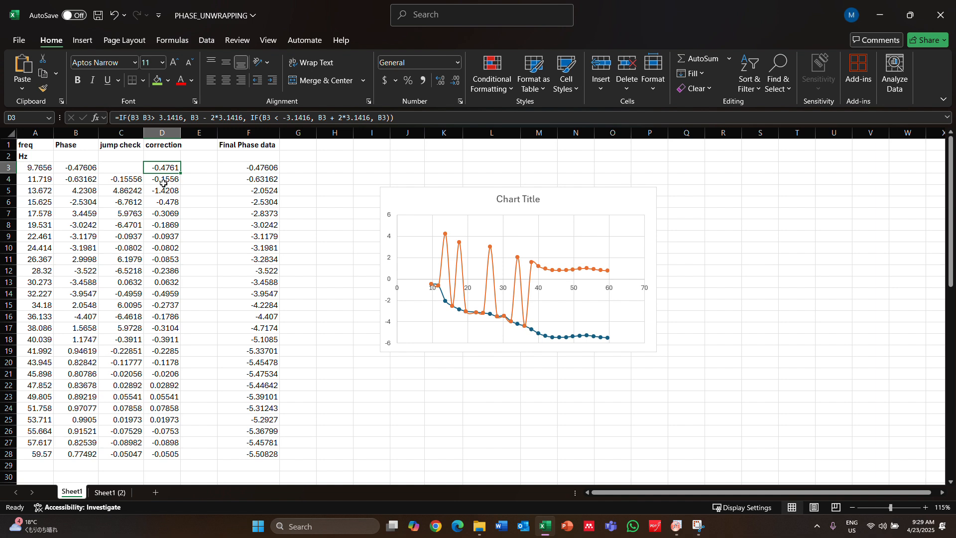
Compare the correction formulas in D4 and D8, which use the jump check column, with the one in D3.
{"action": "double_click", "coordinate": [165, 180]}
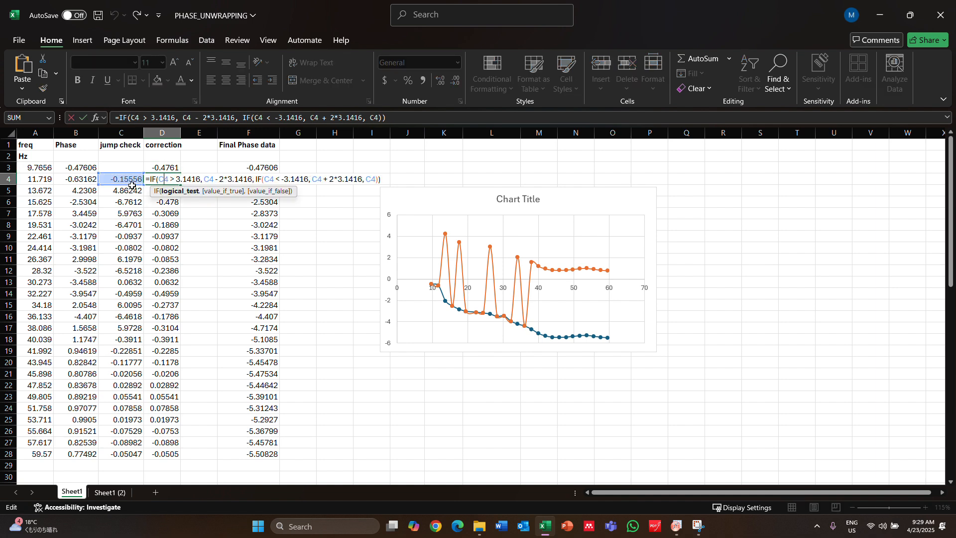
{"action": "left_click", "coordinate": [163, 232]}
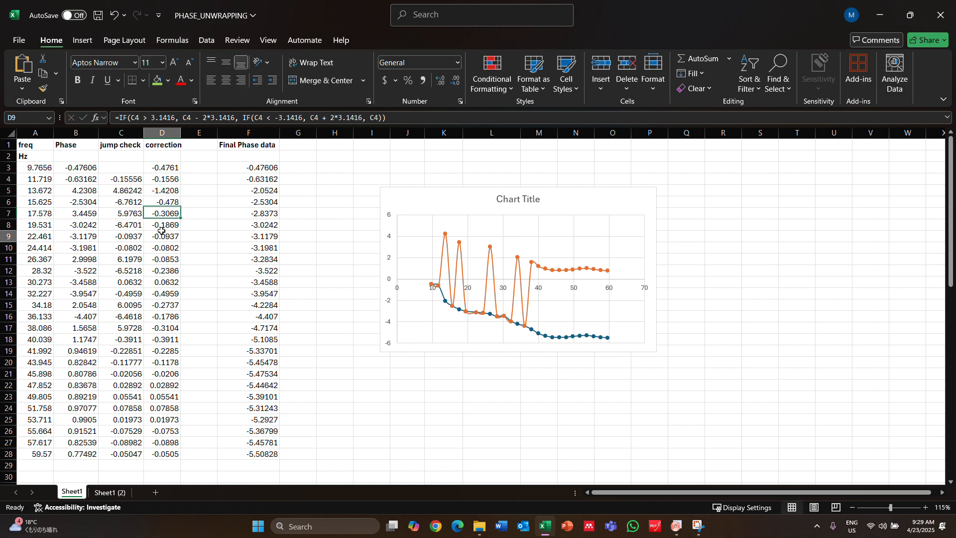
{"action": "key", "text": "ctrl+Up"}
{"action": "double_click", "coordinate": [167, 225]}
{"action": "key", "text": "Escape"}
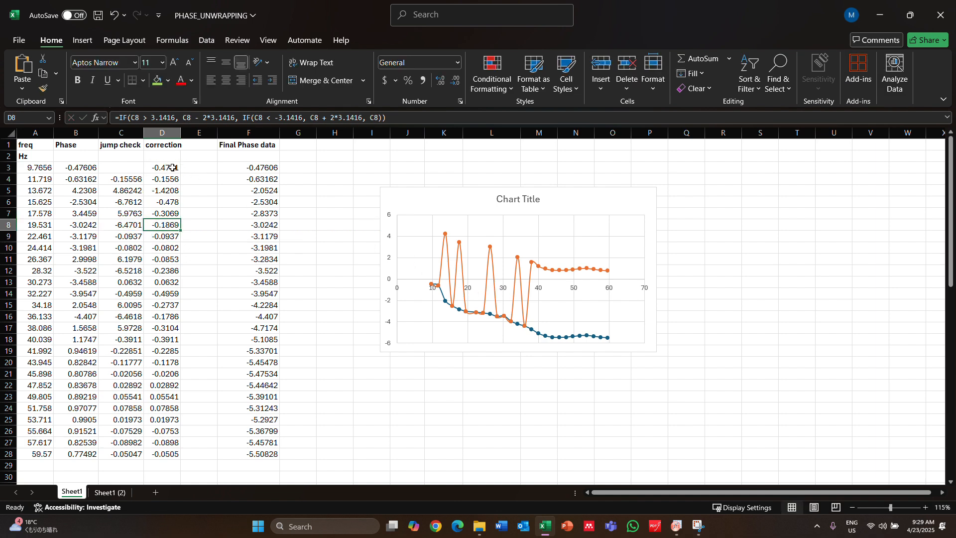
{"action": "left_click", "coordinate": [148, 166]}
{"action": "double_click", "coordinate": [148, 167]}
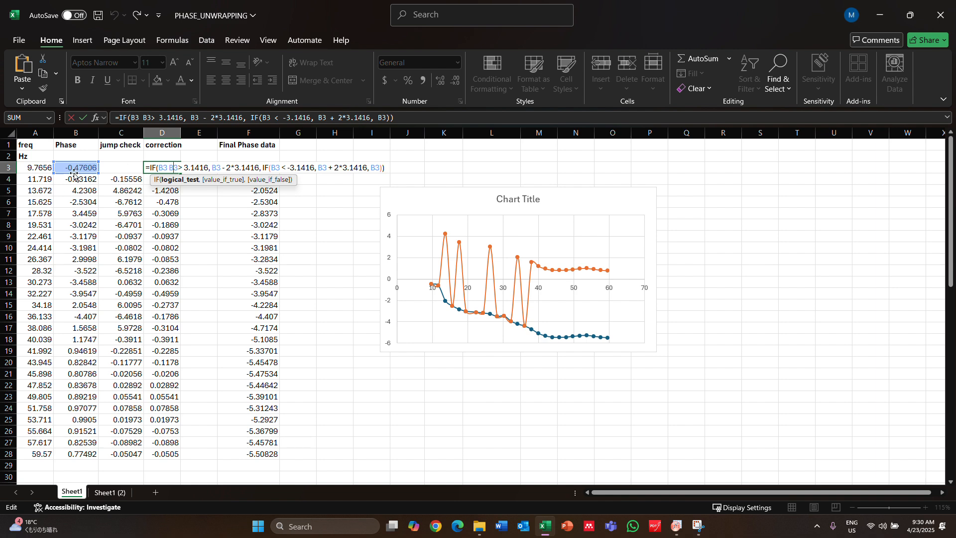
{"action": "left_click", "coordinate": [546, 409]}
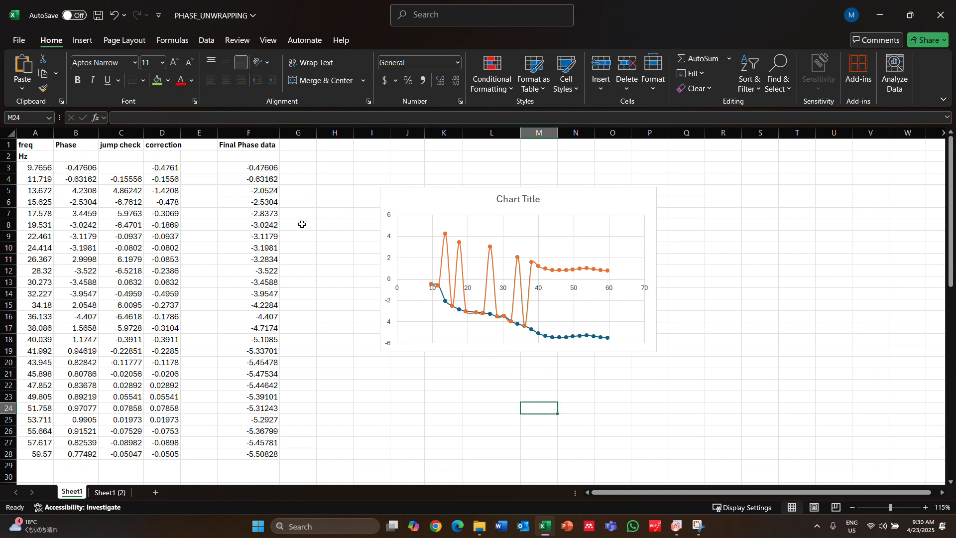
Copy the Final Phase data in F3:F28 and switch to the PHASE_WRAPPED project in OriginPro.
{"action": "left_click_drag", "start_coordinate": [266, 167], "coordinate": [269, 454]}
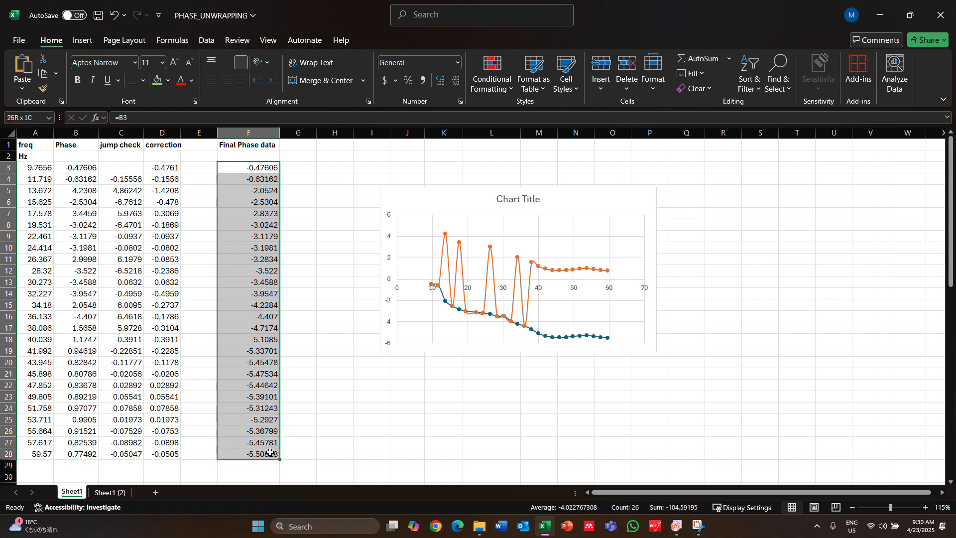
{"action": "key", "text": "ctrl+c"}
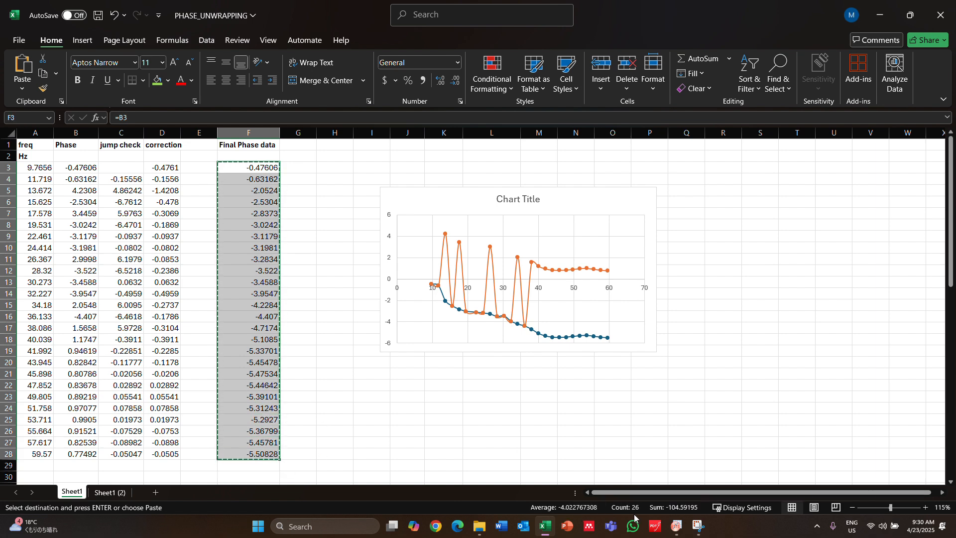
{"action": "left_click", "coordinate": [676, 526]}
{"action": "left_click", "coordinate": [696, 478]}
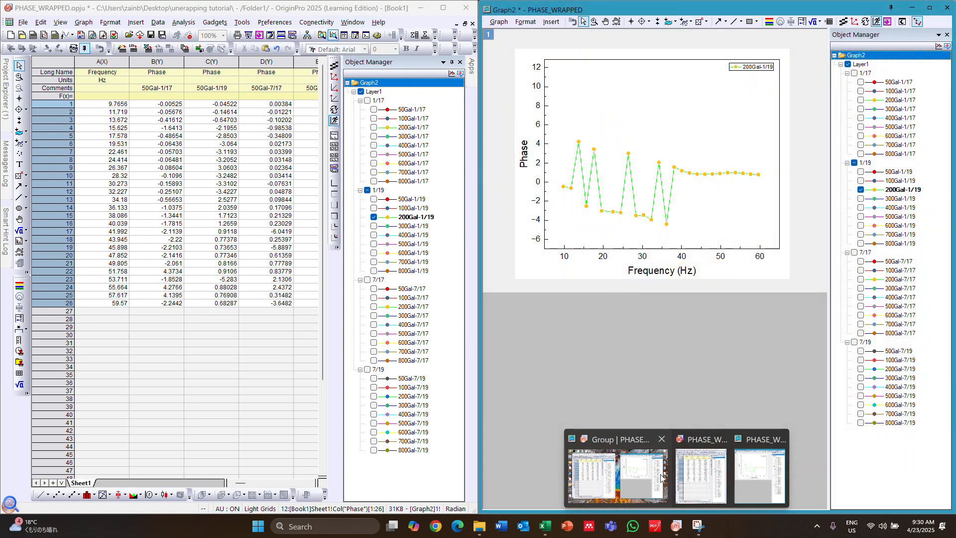
Paste the copied final phase values over the 200Gal-1/19 data in column K(Y) of Book1, starting at row 1.
{"action": "left_click", "coordinate": [133, 251]}
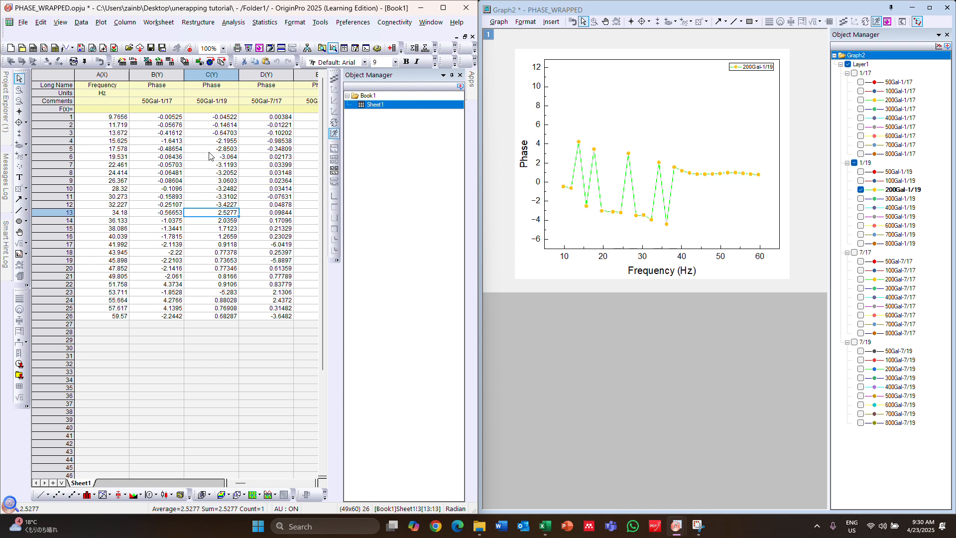
{"action": "left_click", "coordinate": [279, 143]}
{"action": "key", "text": "Right"}
{"action": "key", "text": "Right"}
{"action": "key", "text": "Right"}
{"action": "key", "text": "Right"}
{"action": "key", "text": "Right"}
{"action": "key", "text": "Right"}
{"action": "key", "text": "Right"}
{"action": "key", "text": "Right"}
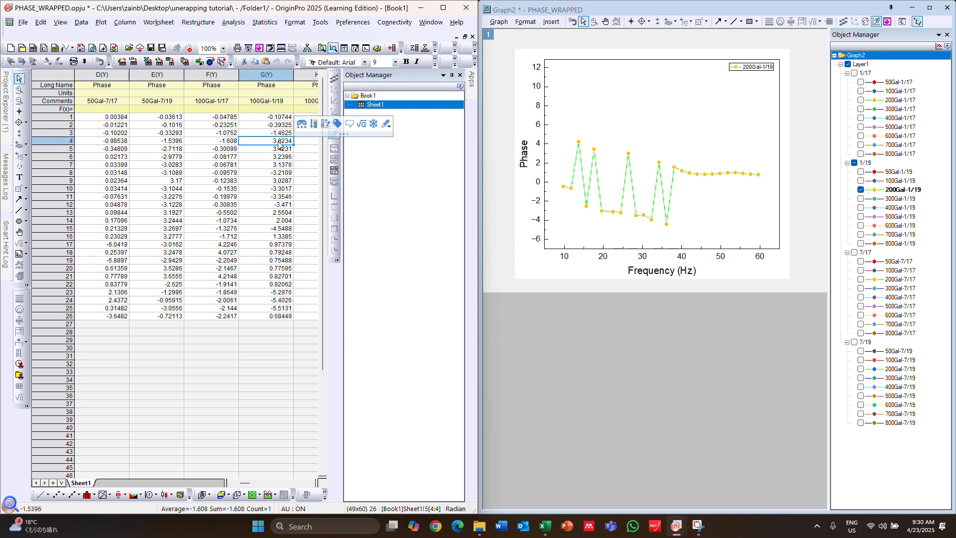
{"action": "key", "text": "Right"}
{"action": "key", "text": "Right"}
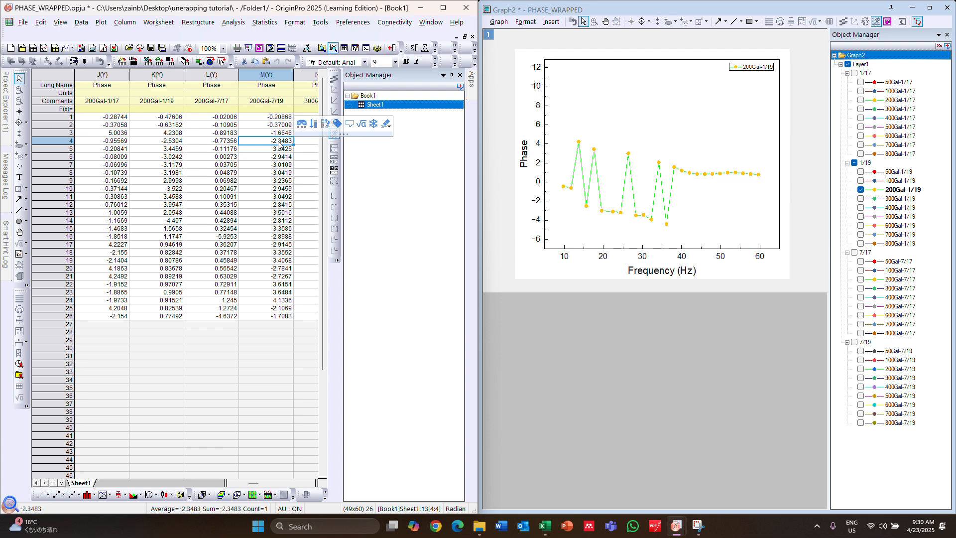
{"action": "key", "text": "Left"}
{"action": "key", "text": "Up"}
{"action": "key", "text": "Left"}
{"action": "key", "text": "Left"}
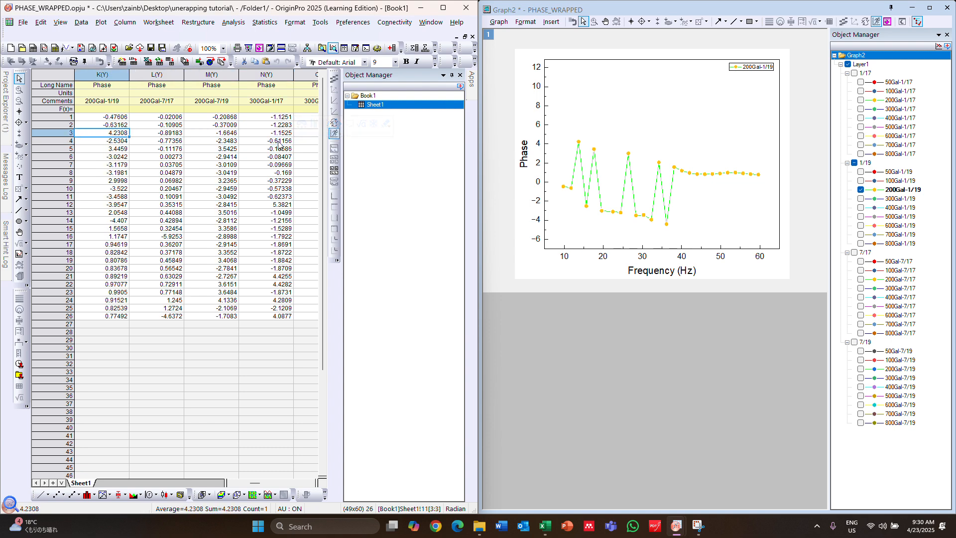
{"action": "key", "text": "Up"}
{"action": "key", "text": "Up"}
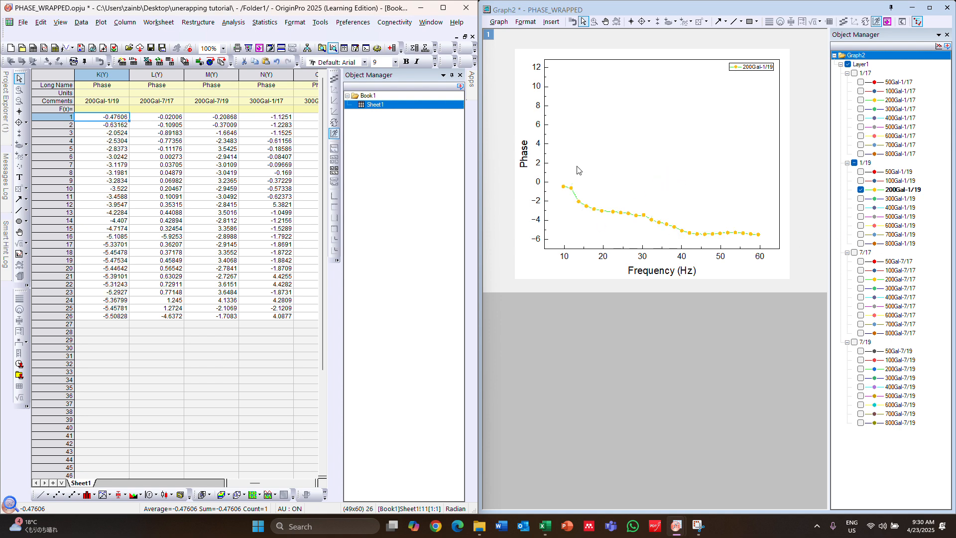
Undo and redo the paste in the 200Gal-1/19 column to compare the wrapped and unwrapped curves in Graph2.
{"action": "key", "text": "ctrl+z"}
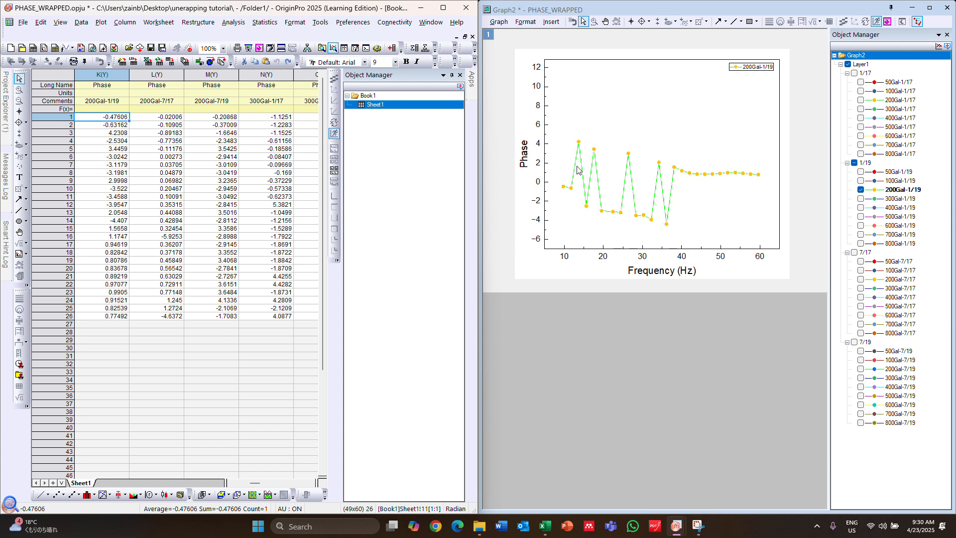
{"action": "key", "text": "ctrl+y"}
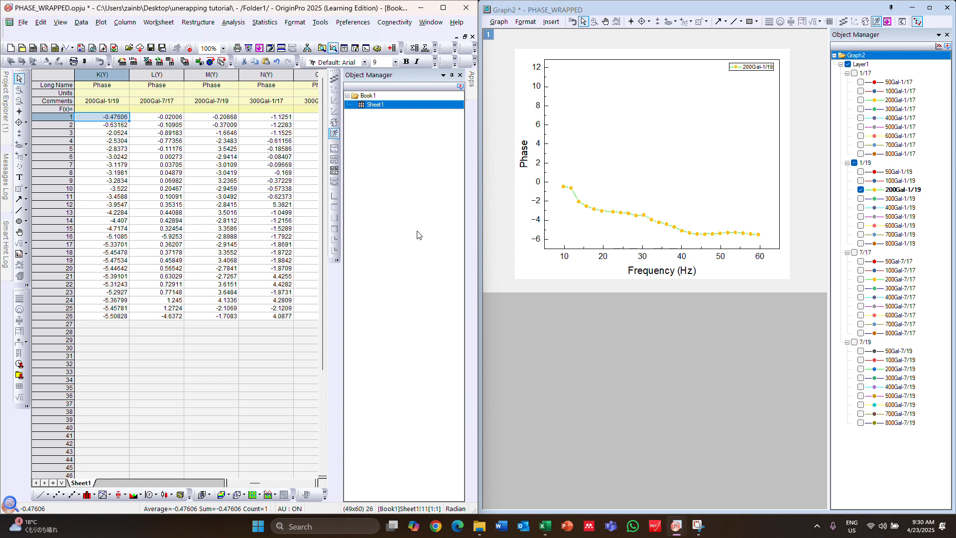
{"action": "mouse_move", "coordinate": [473, 76]}
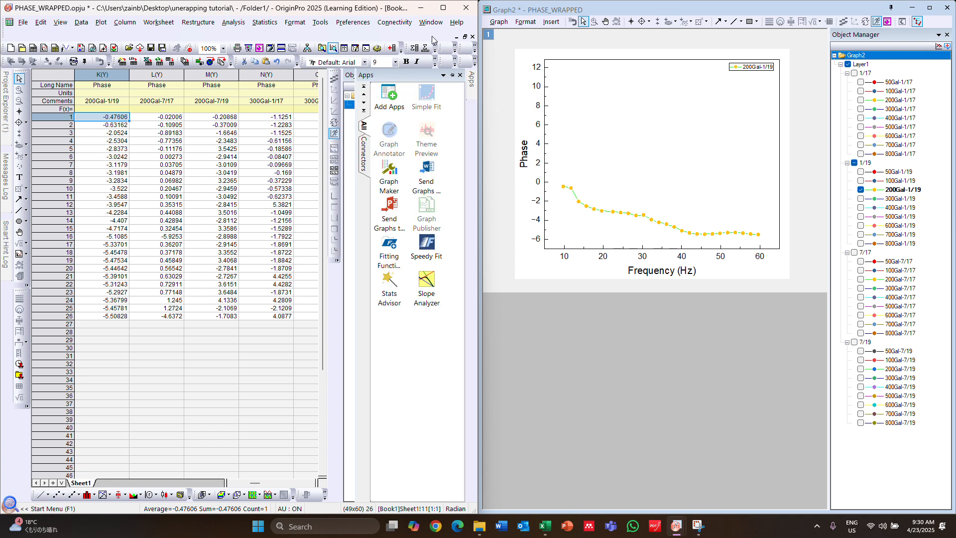